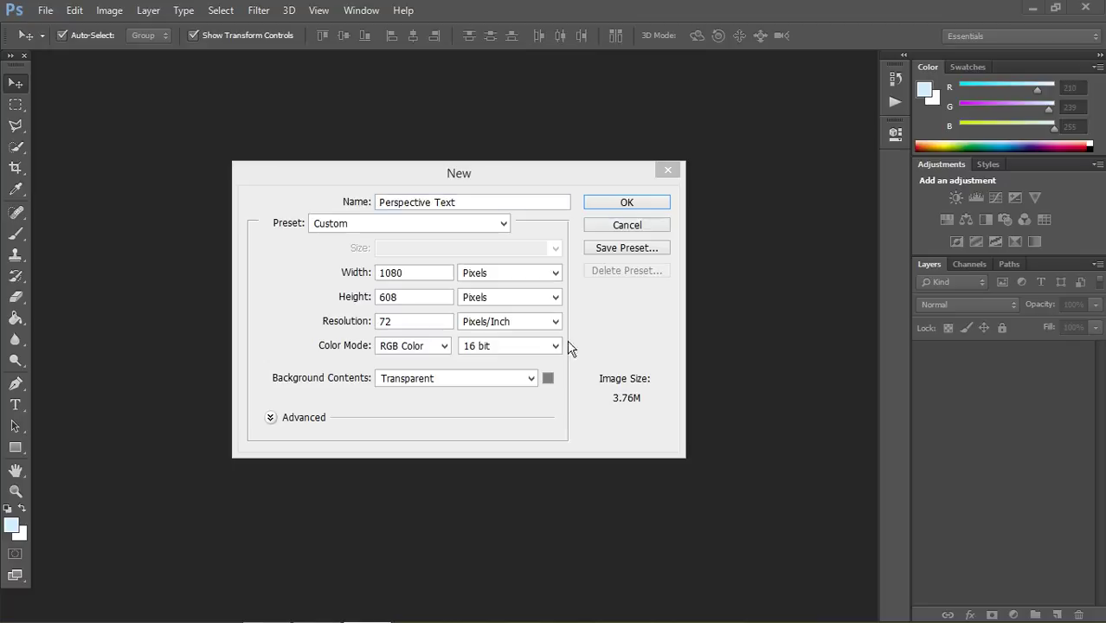
Create 'Perspective Text': 1080×608 px, 72 ppi, RGB 16-bit, transparent background
left_click(483, 204)
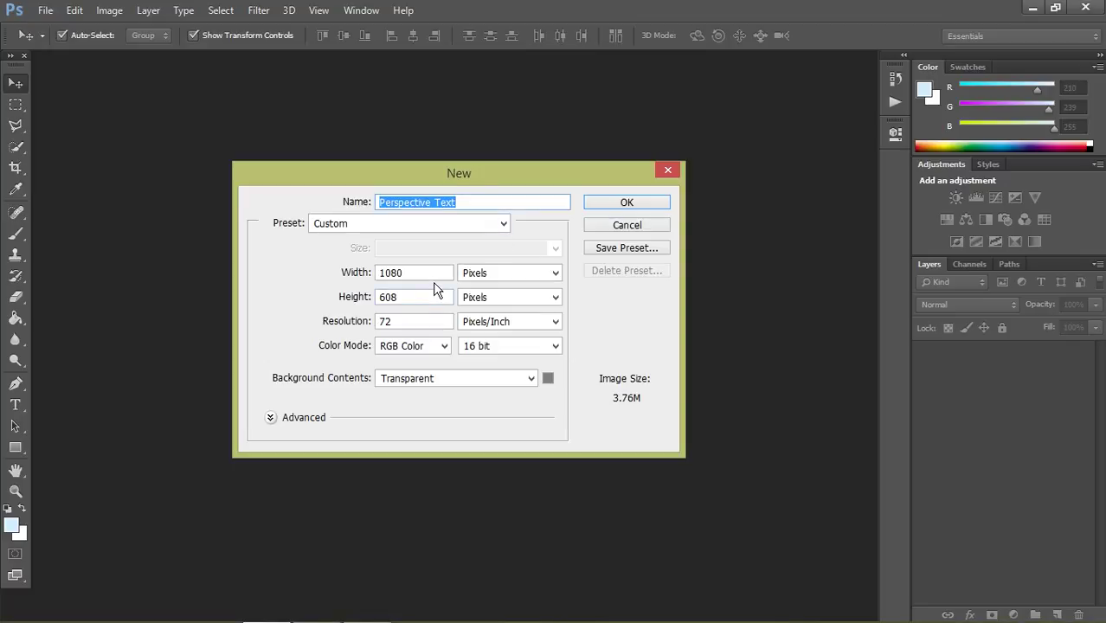
left_click(436, 276)
left_click(432, 321)
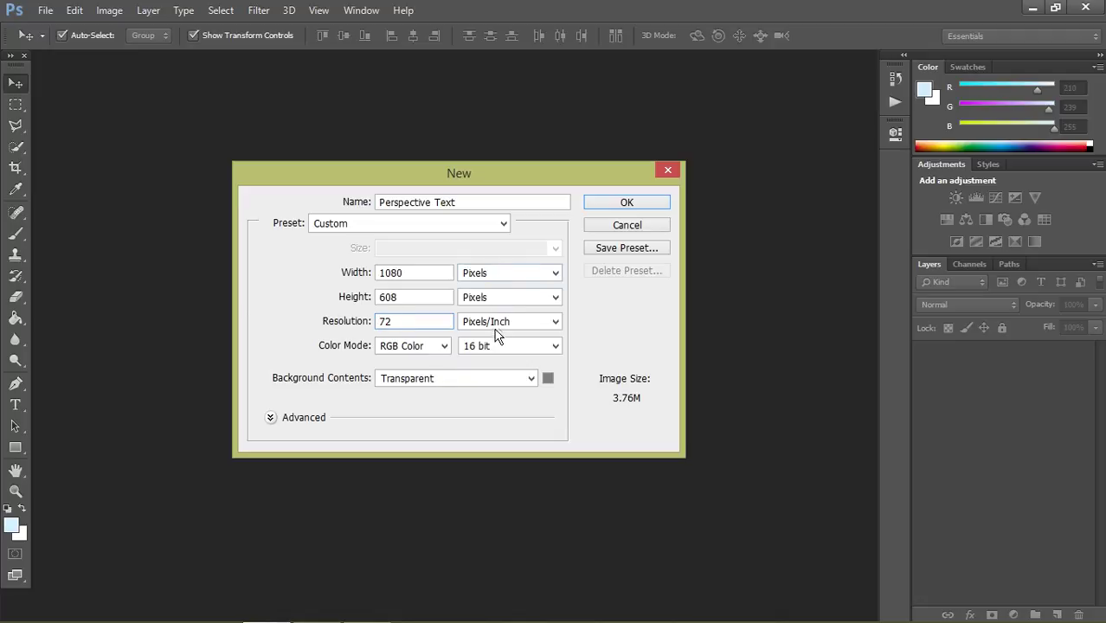
left_click(642, 209)
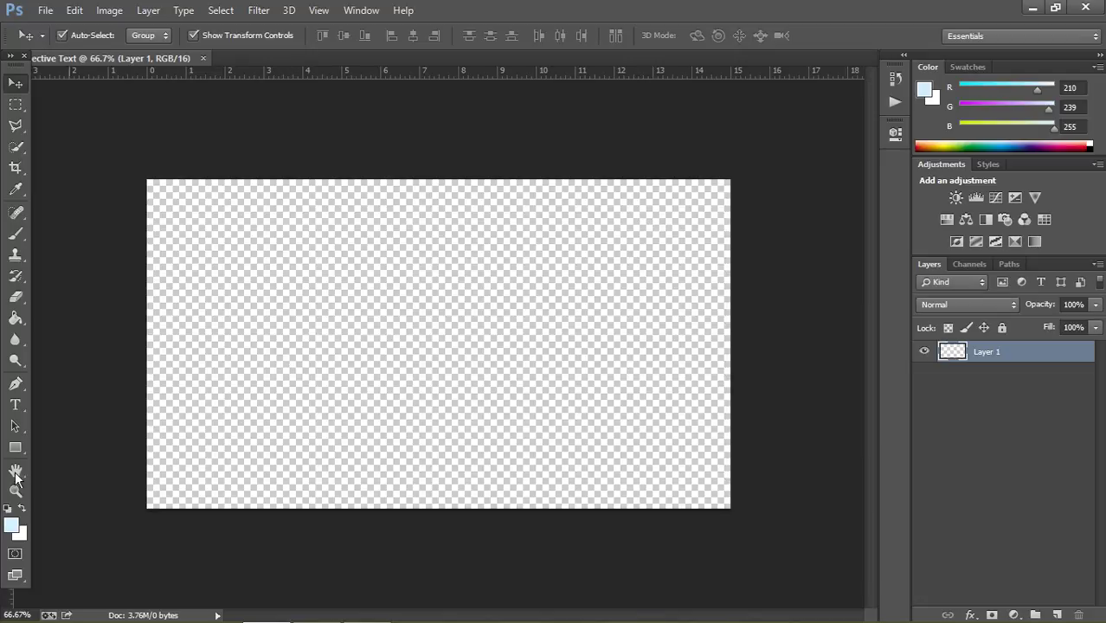
Fill Layer 1 with near-black #080808 using the Paint Bucket
left_click(11, 528)
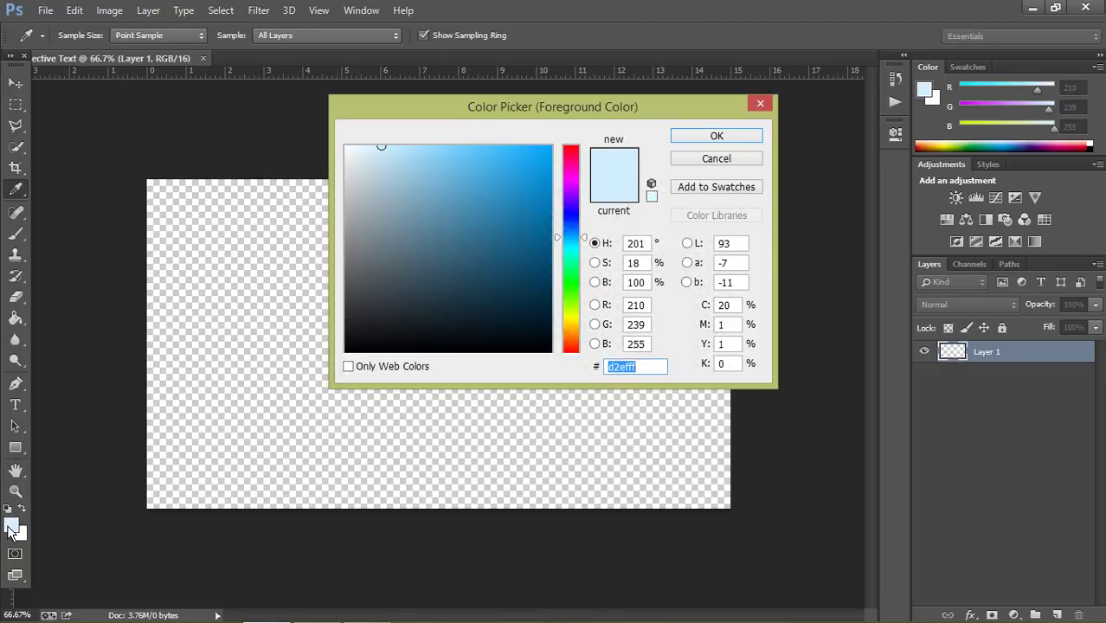
type("0808")
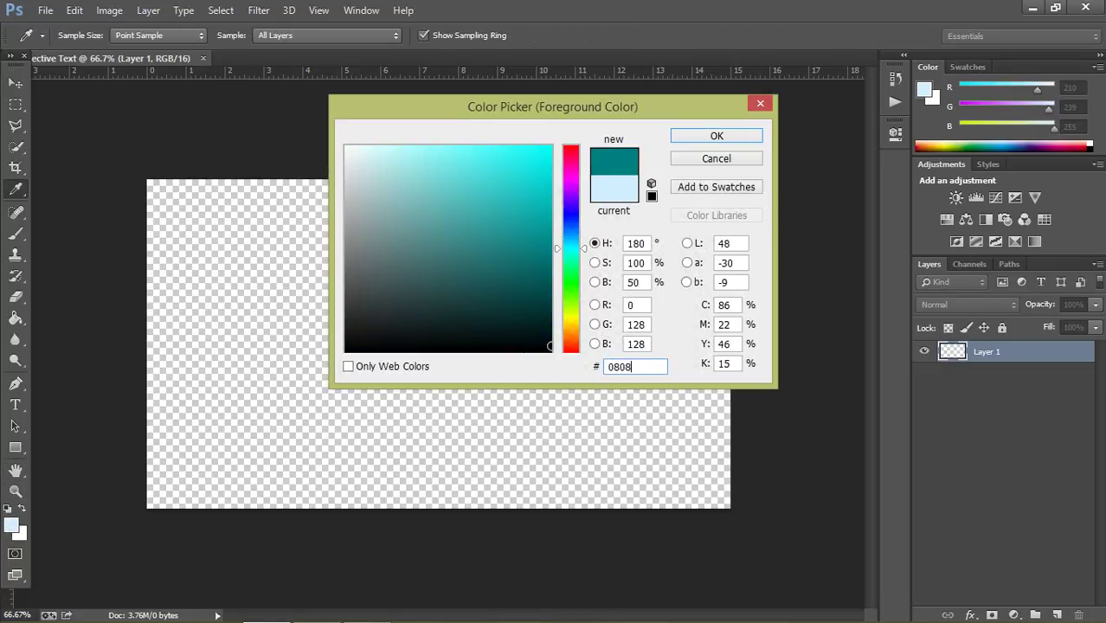
type("08")
key("Return")
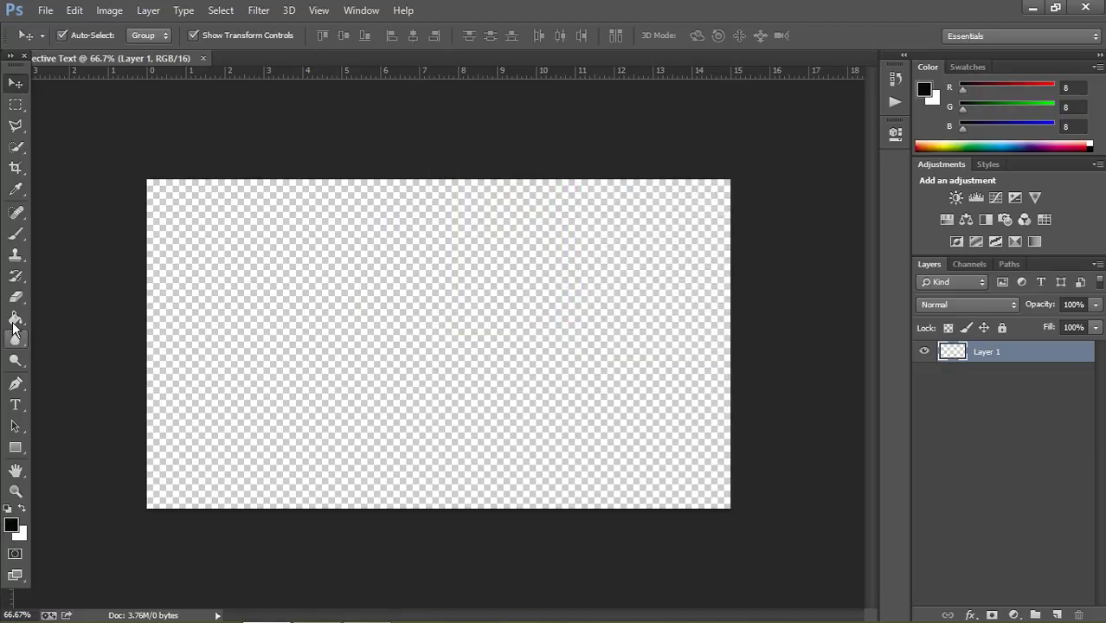
left_click(16, 319)
left_click(236, 336)
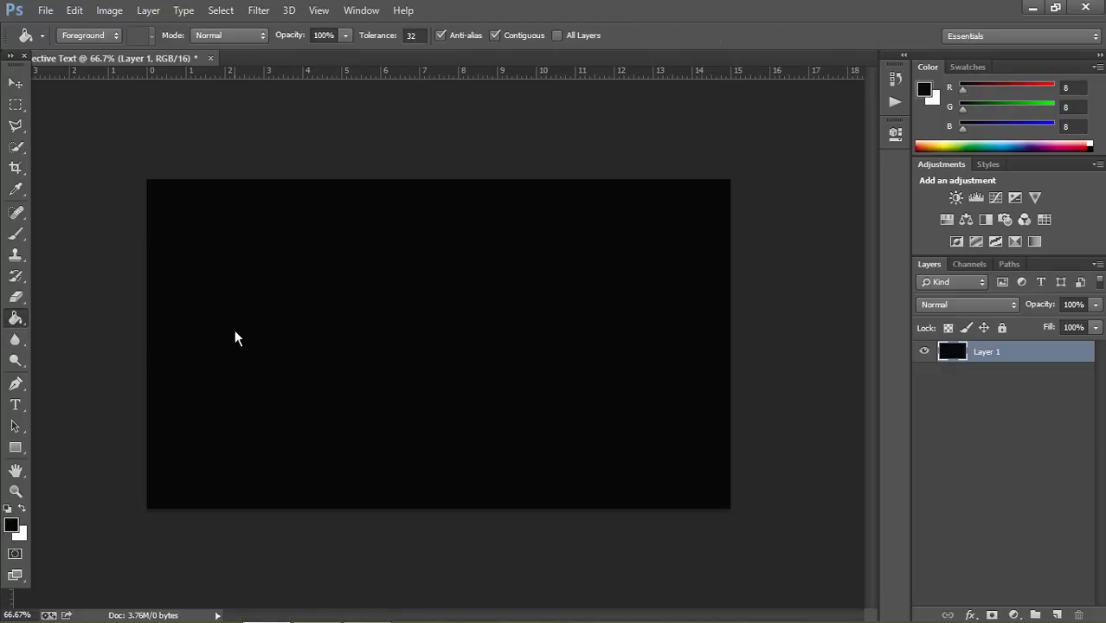
Set the foreground colour to light blue #d2efff
left_click(11, 526)
type("d2efff")
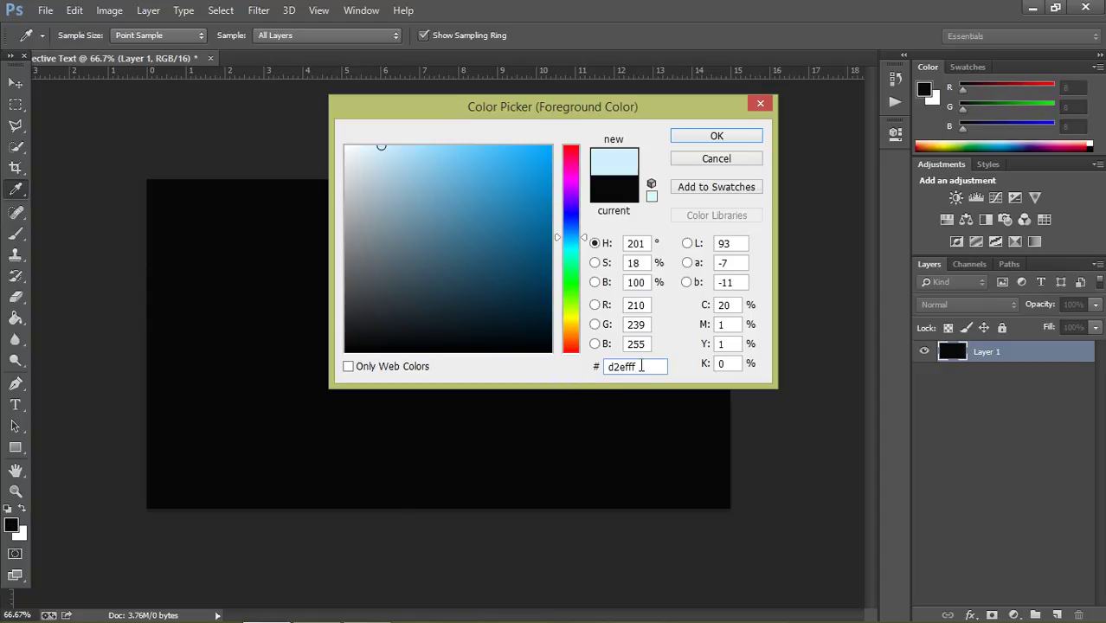
left_click(716, 136)
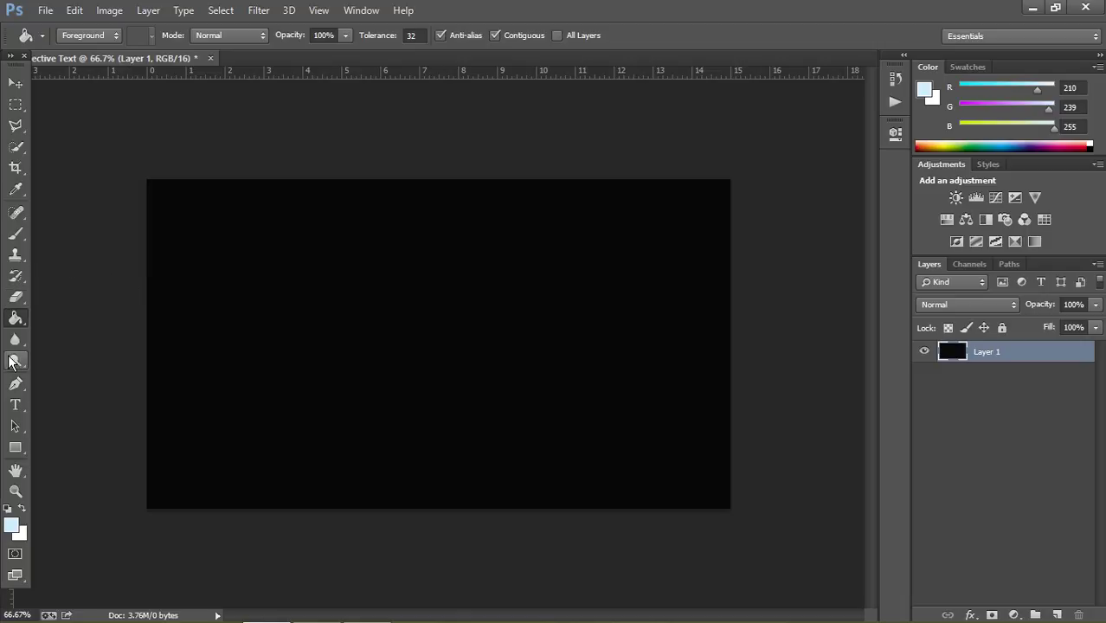
Draw a paragraph text box covering nearly the whole canvas
left_click(15, 405)
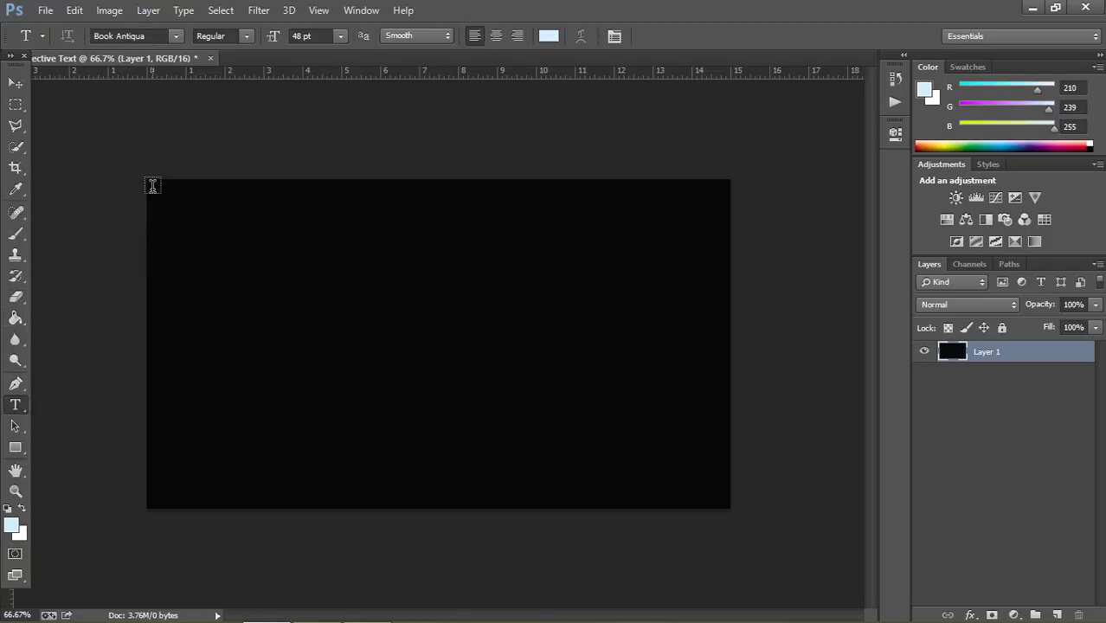
left_click_drag(153, 186, 501, 377)
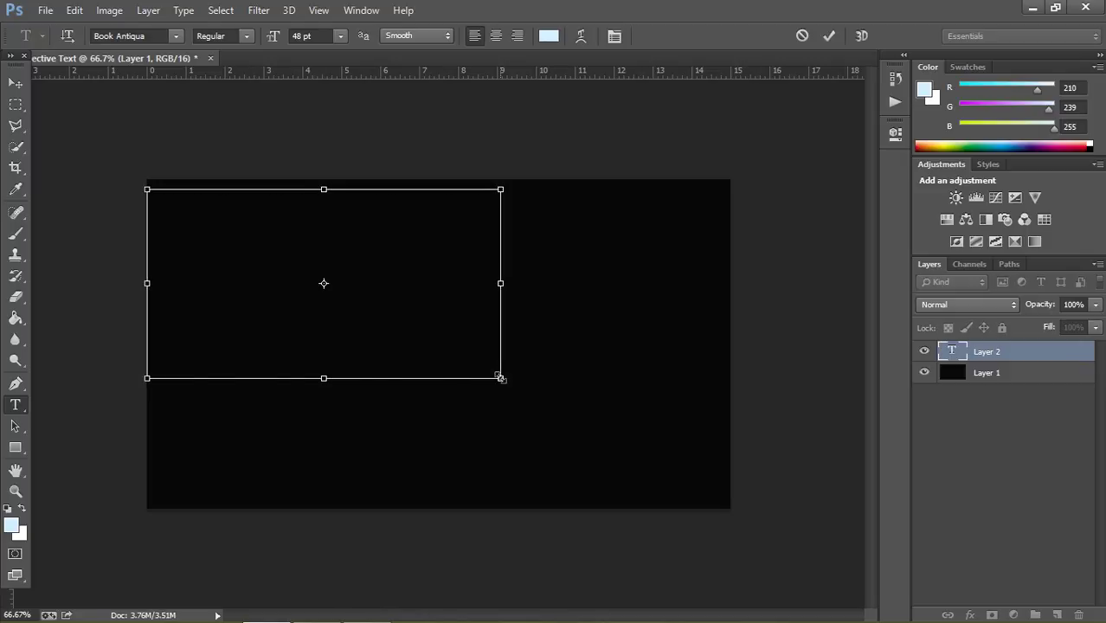
left_click(979, 361)
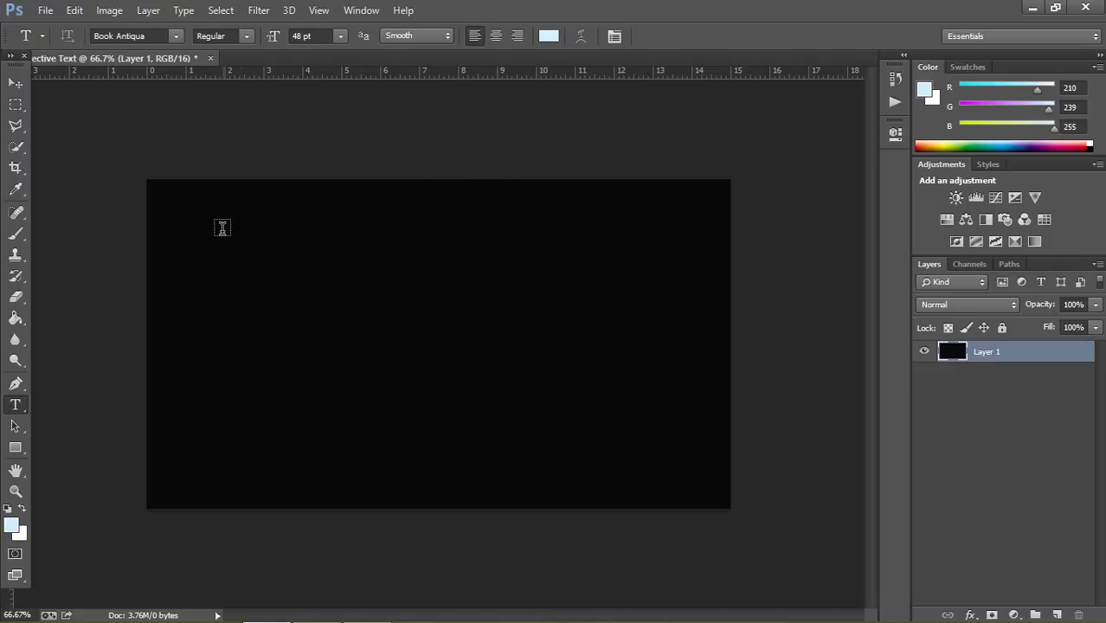
mouse_move(161, 188)
left_mouse_down()
mouse_move(708, 502)
mouse_move(723, 497)
left_mouse_up()
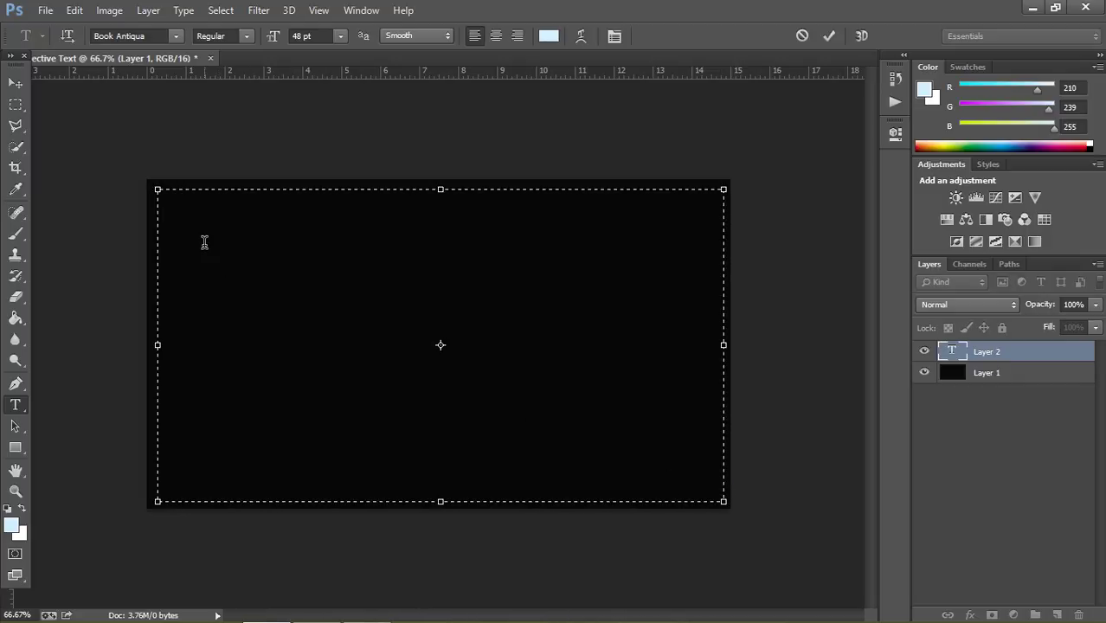
Keep the type at Book Antiqua, 48 pt, Smooth anti-aliasing
left_click(176, 37)
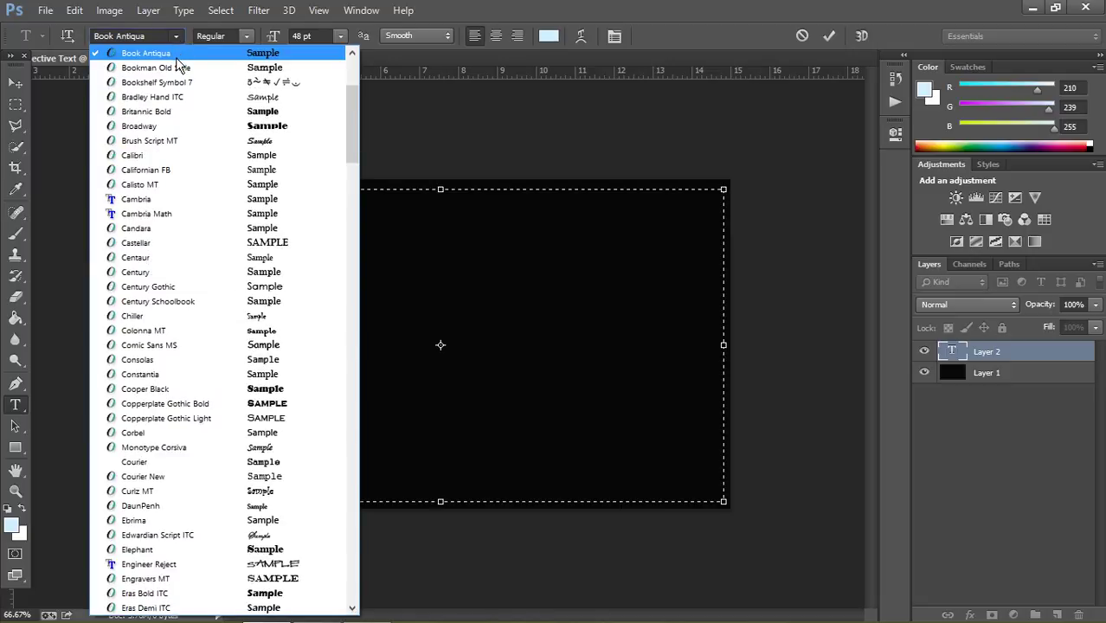
left_click(186, 53)
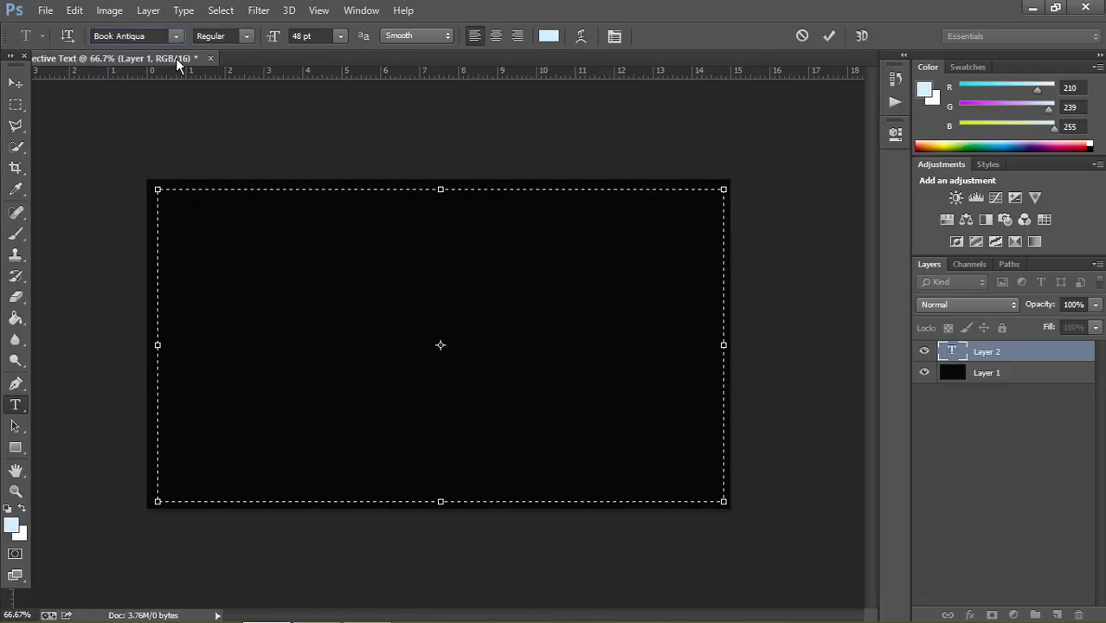
left_click(340, 35)
left_click(327, 273)
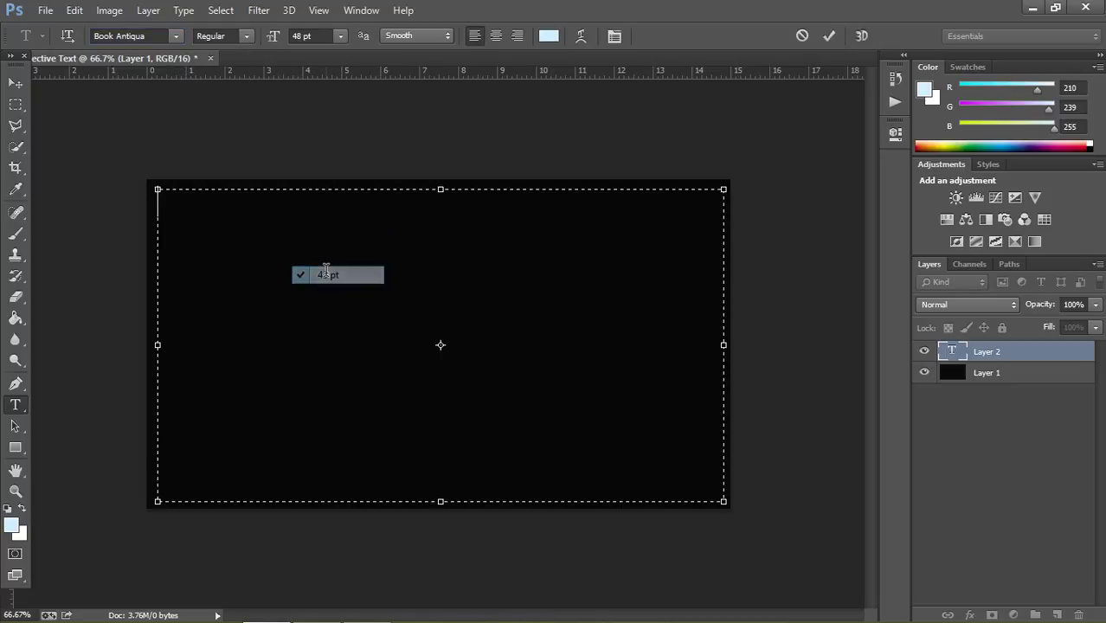
left_click(449, 36)
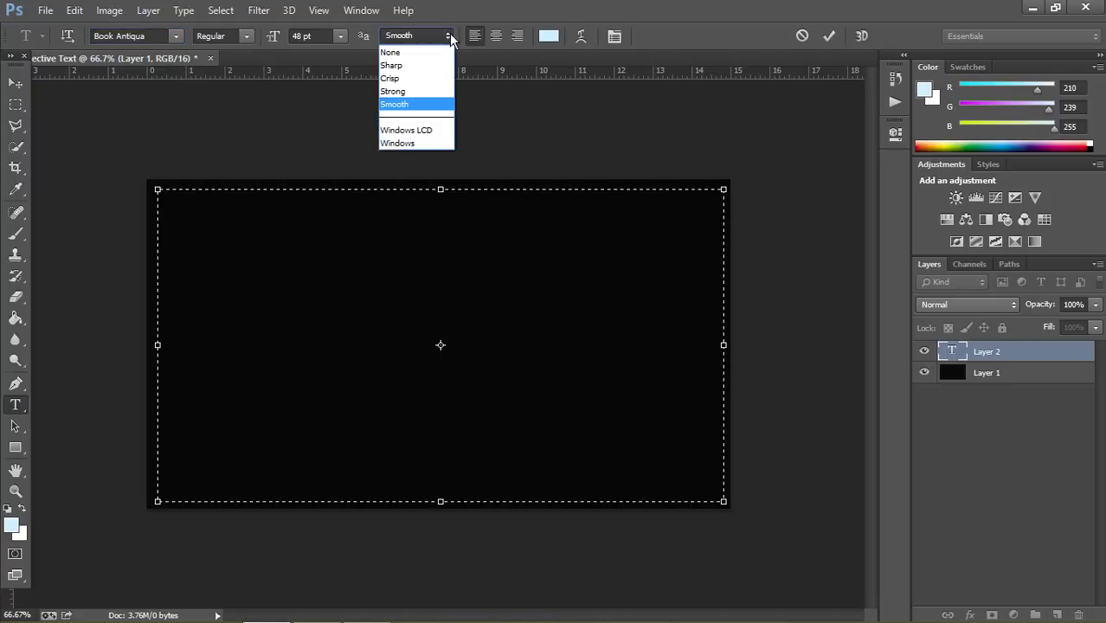
left_click(450, 35)
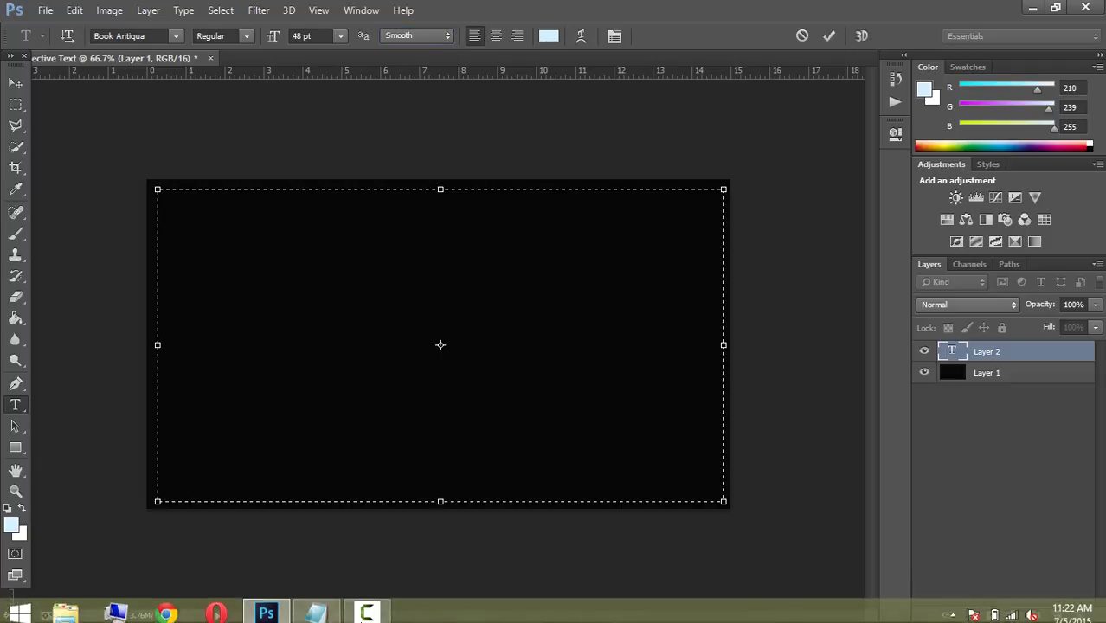
Copy all the HTML code from Notepad and paste it into the Photoshop text box
left_click(316, 606)
left_click(481, 269)
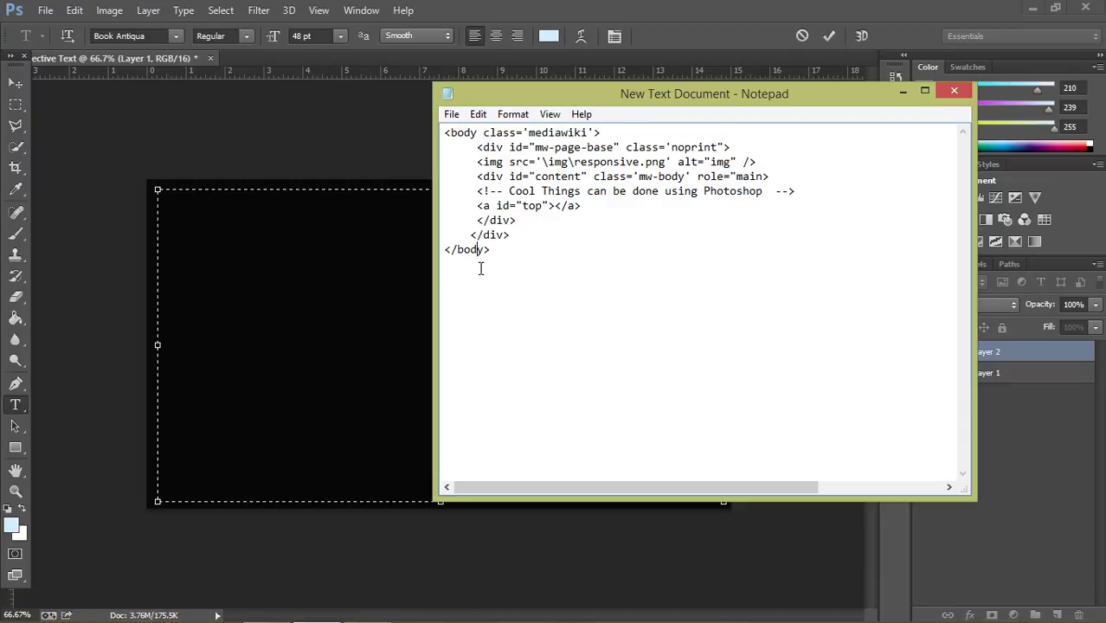
key("ctrl+a")
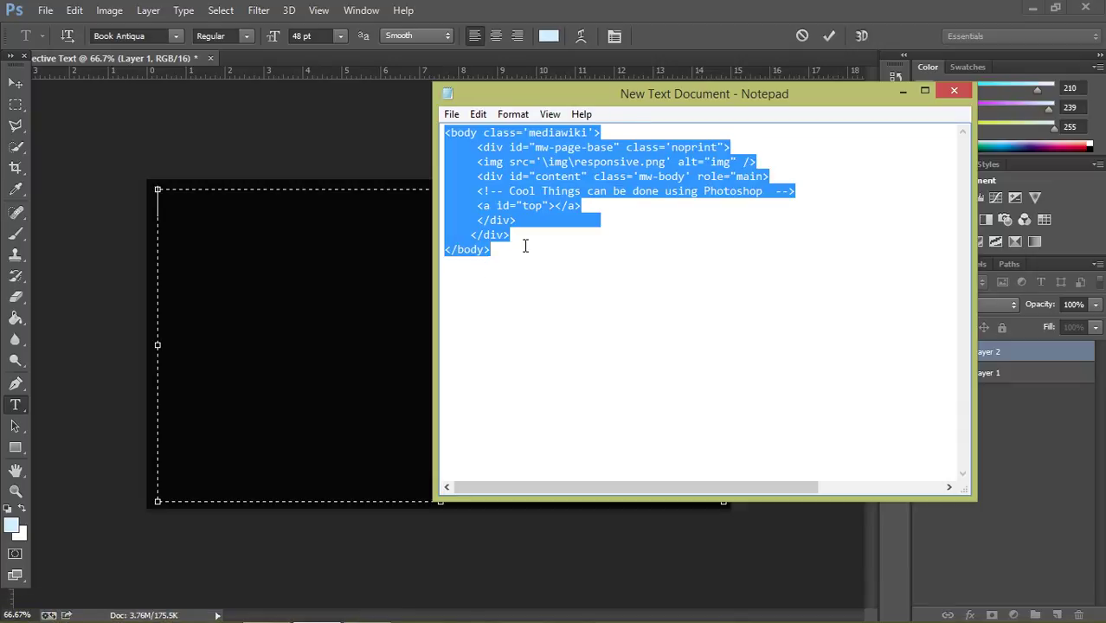
left_click(903, 91)
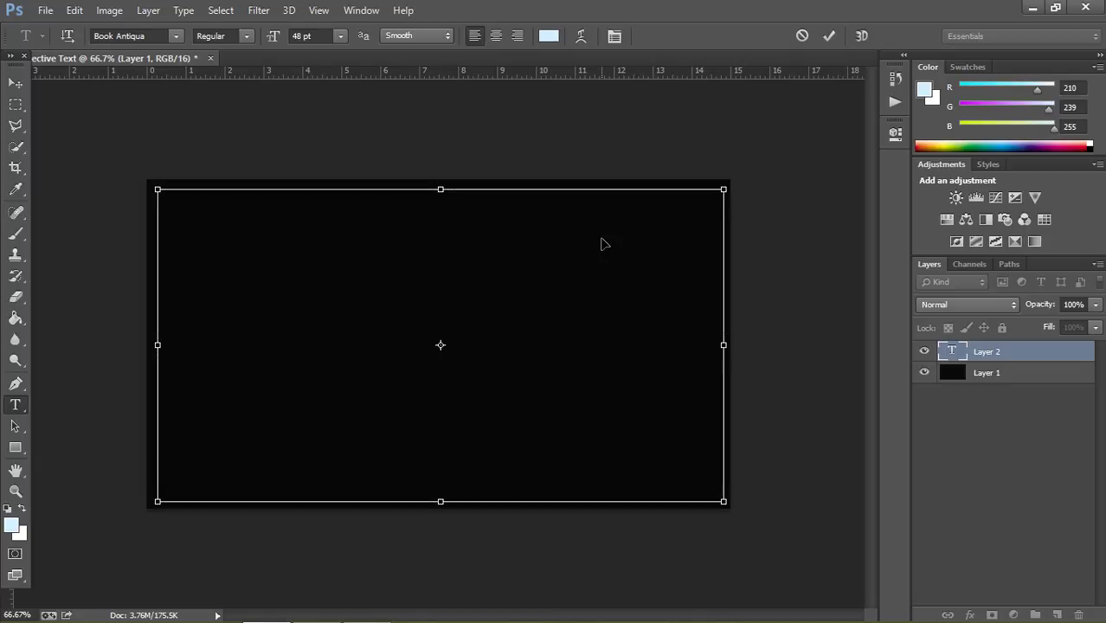
key("ctrl+v")
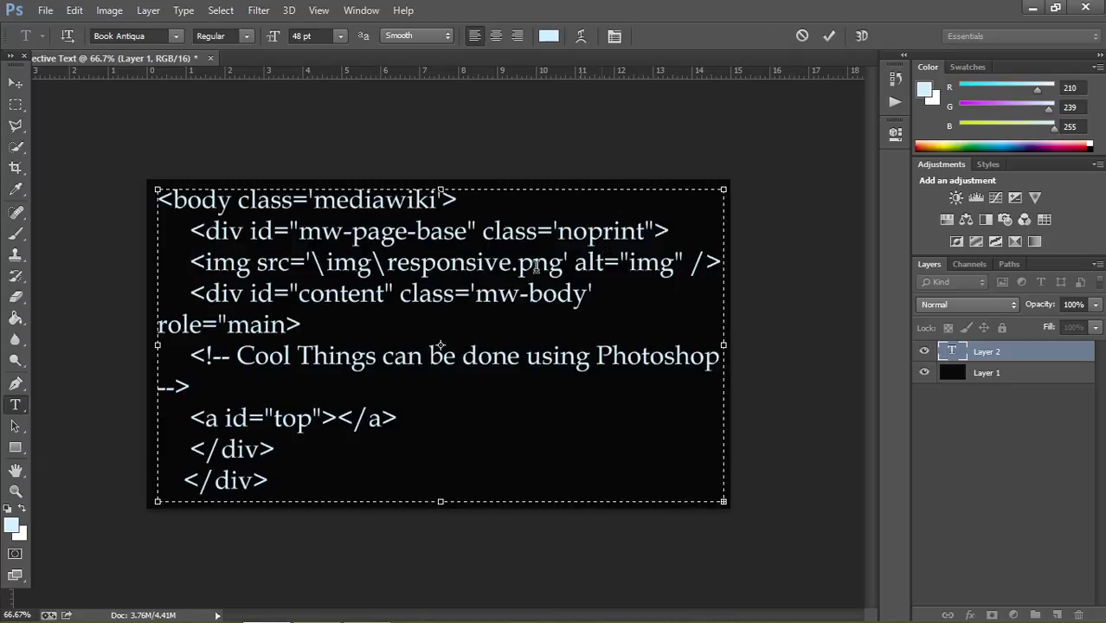
Delete the role="main" attribute from the div line
left_click(301, 324)
mouse_move(303, 324)
left_mouse_down()
mouse_move(158, 324)
mouse_move(285, 322)
left_mouse_up()
left_click(286, 324)
key("BackSpace")
key("BackSpace")
key("BackSpace")
key("BackSpace")
key("BackSpace")
key("BackSpace")
key("BackSpace")
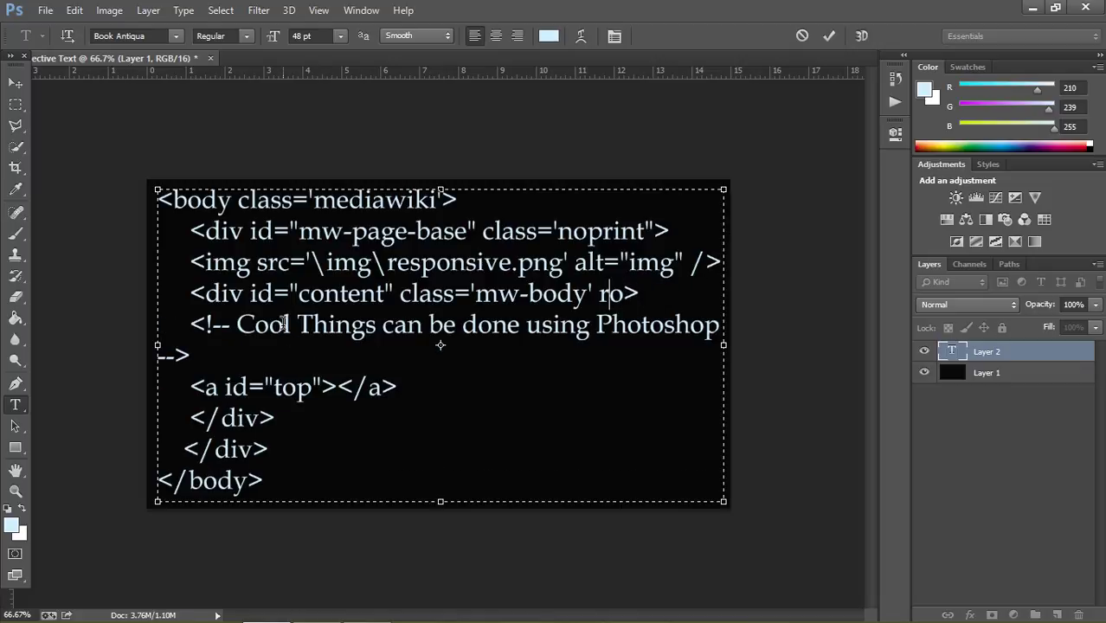
key("BackSpace")
key("BackSpace")
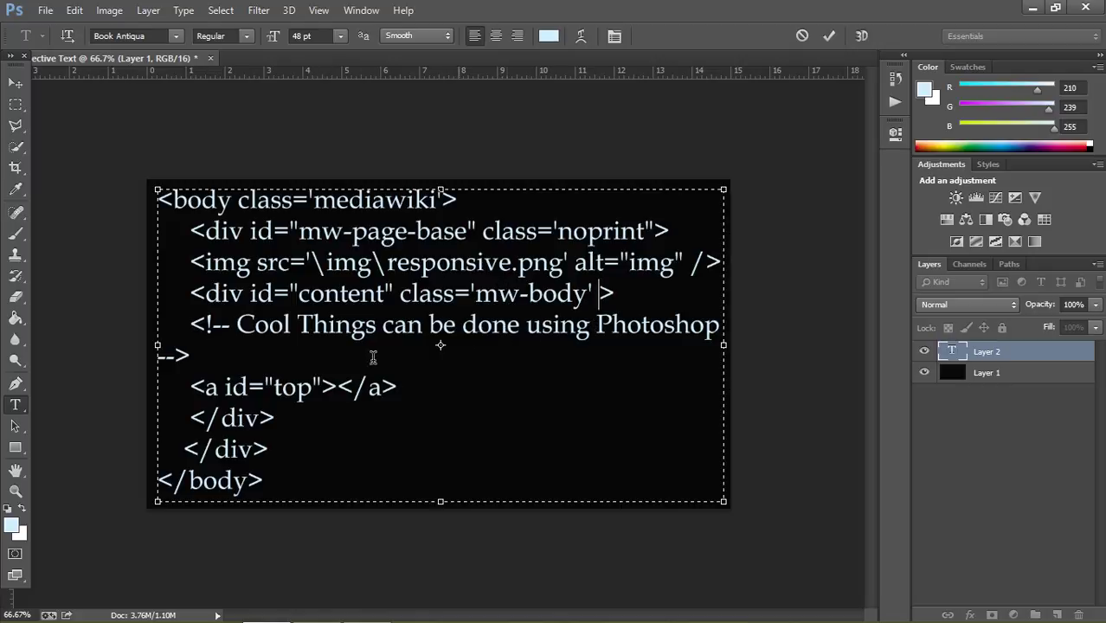
Join the comment onto one line and close it so it ends Photoshop-->
left_click(194, 328)
key("BackSpace")
key("BackSpace")
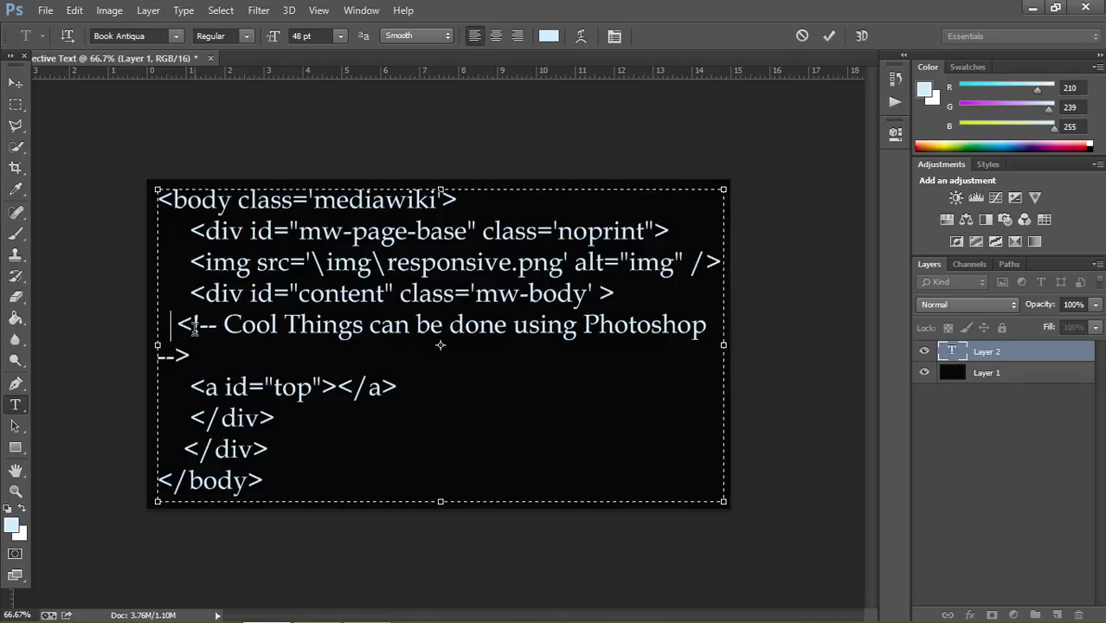
key("BackSpace")
key("BackSpace")
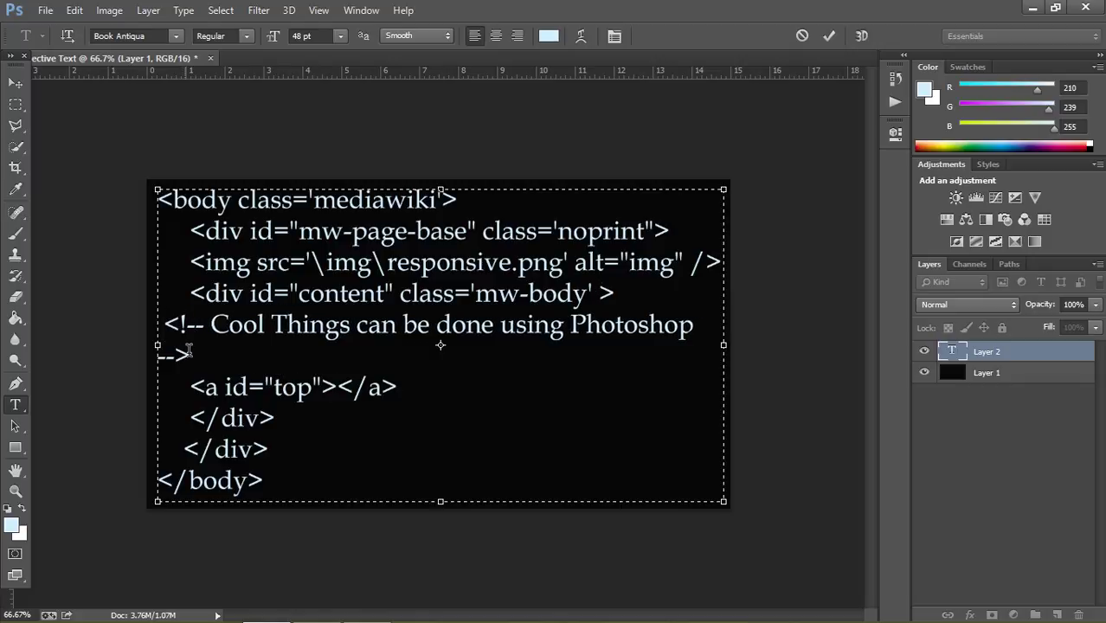
left_click(210, 329)
left_click(186, 355)
key("BackSpace")
key("Left")
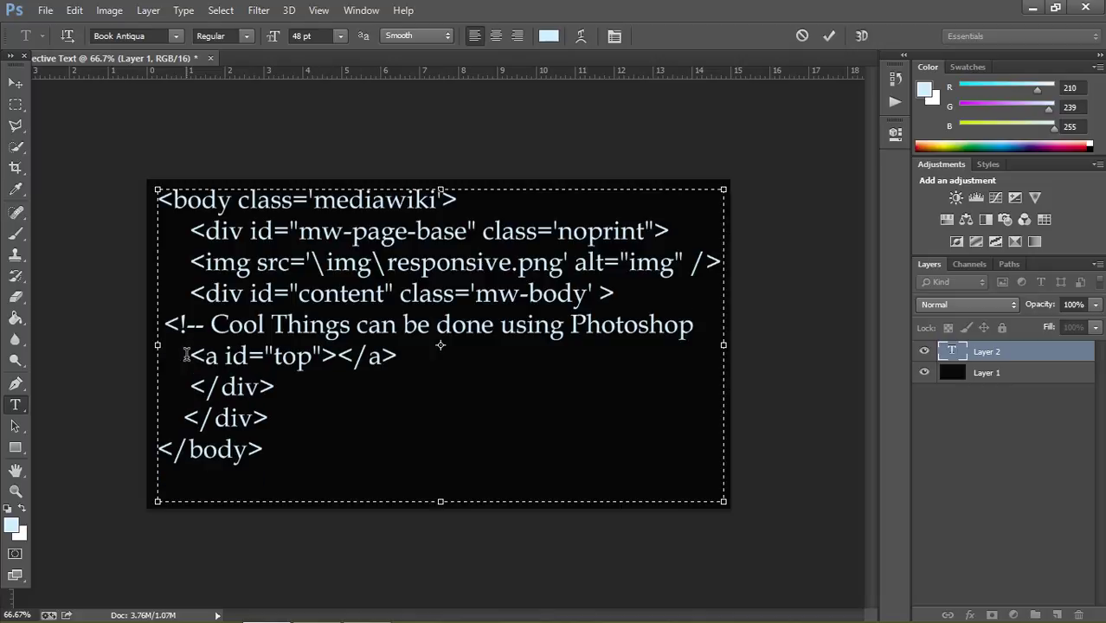
type("-->")
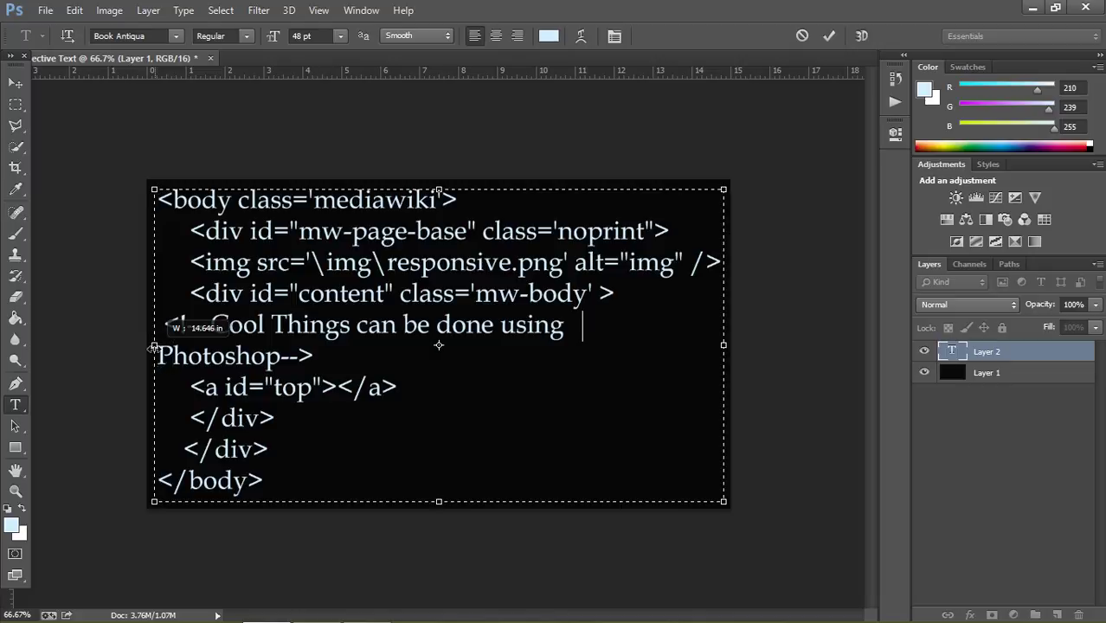
Widen the text frame left and right so the comment stays on one line
left_click_drag(156, 345, 153, 348)
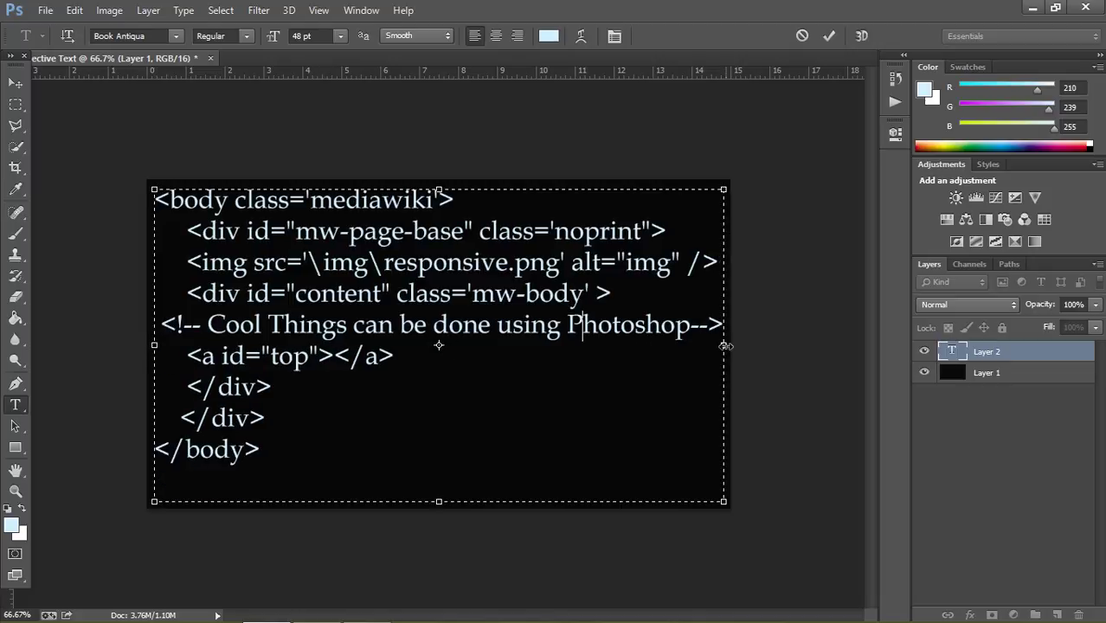
left_click_drag(729, 344, 730, 345)
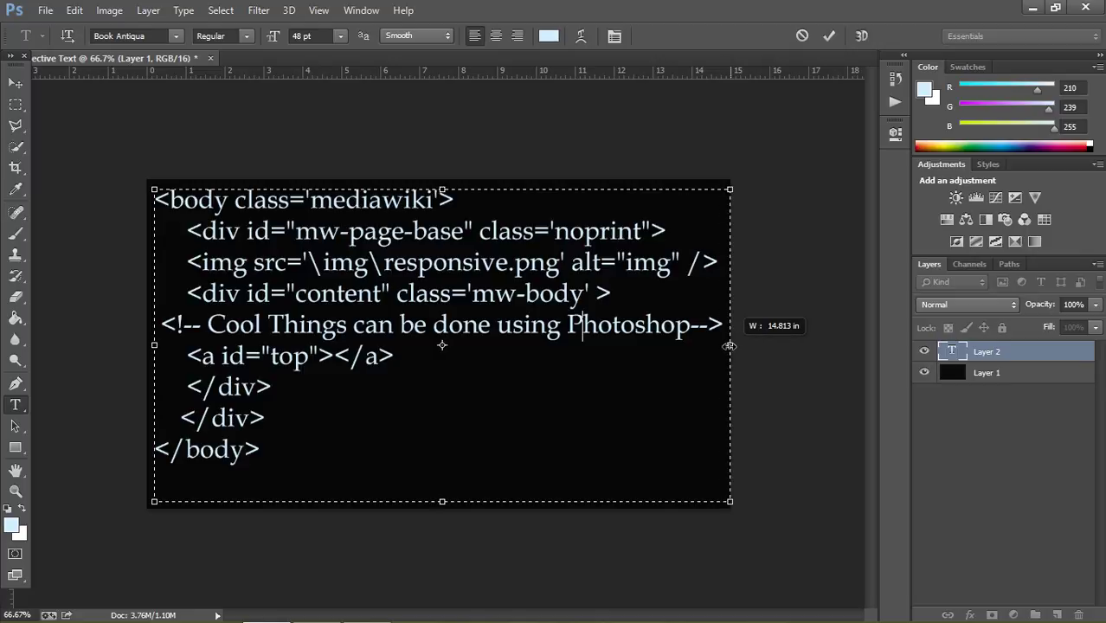
left_click(595, 348)
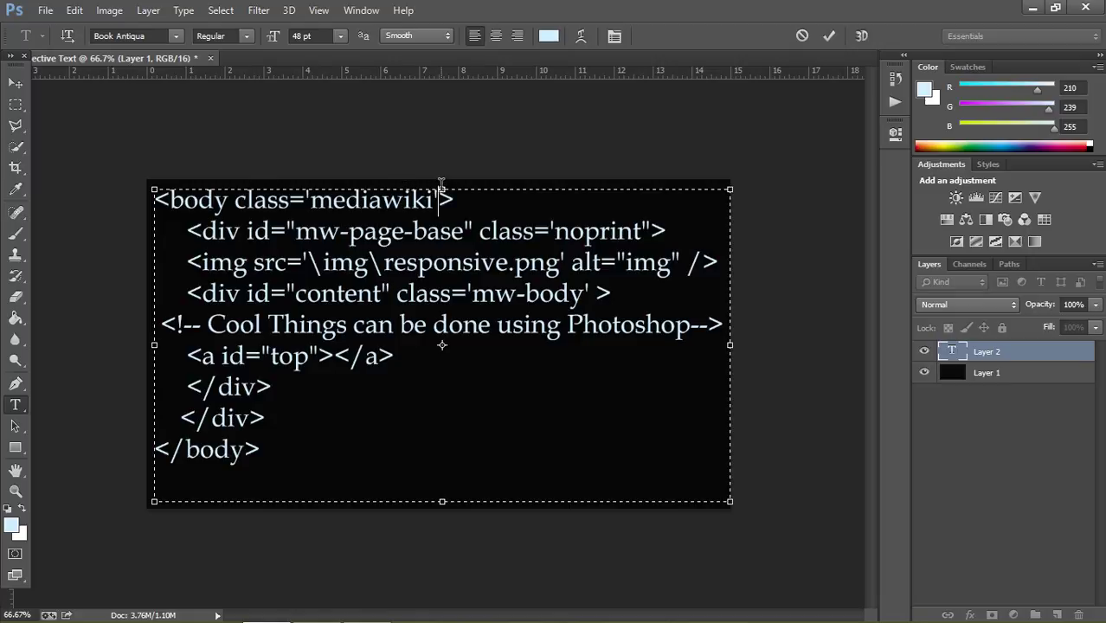
left_click_drag(441, 188, 441, 187)
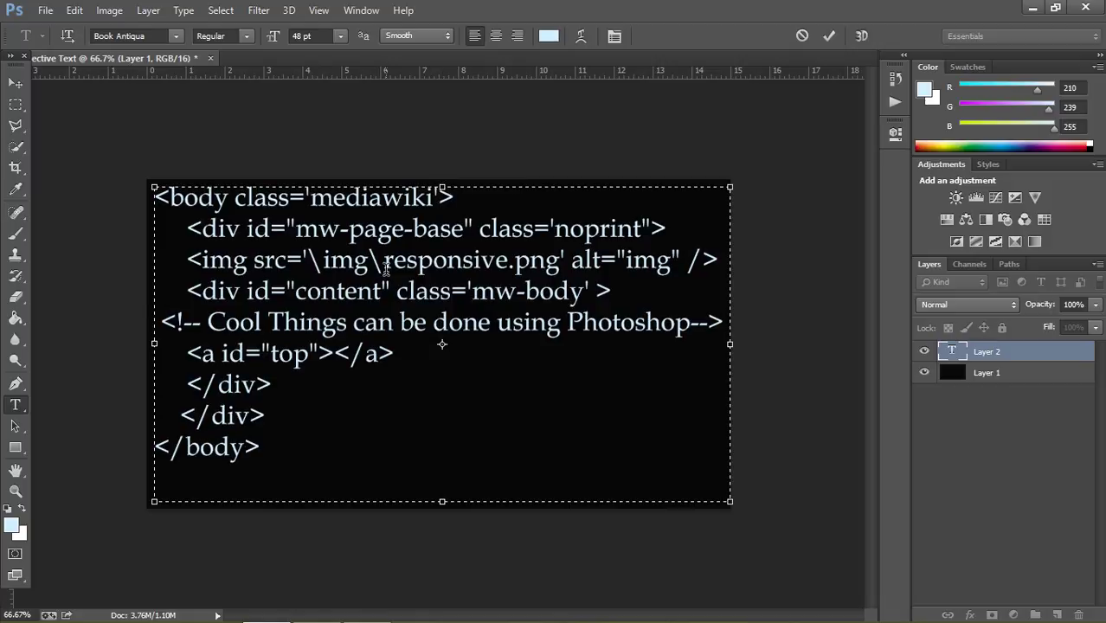
Remove leading indentation from the div, img, anchor and closing div lines
key("Return")
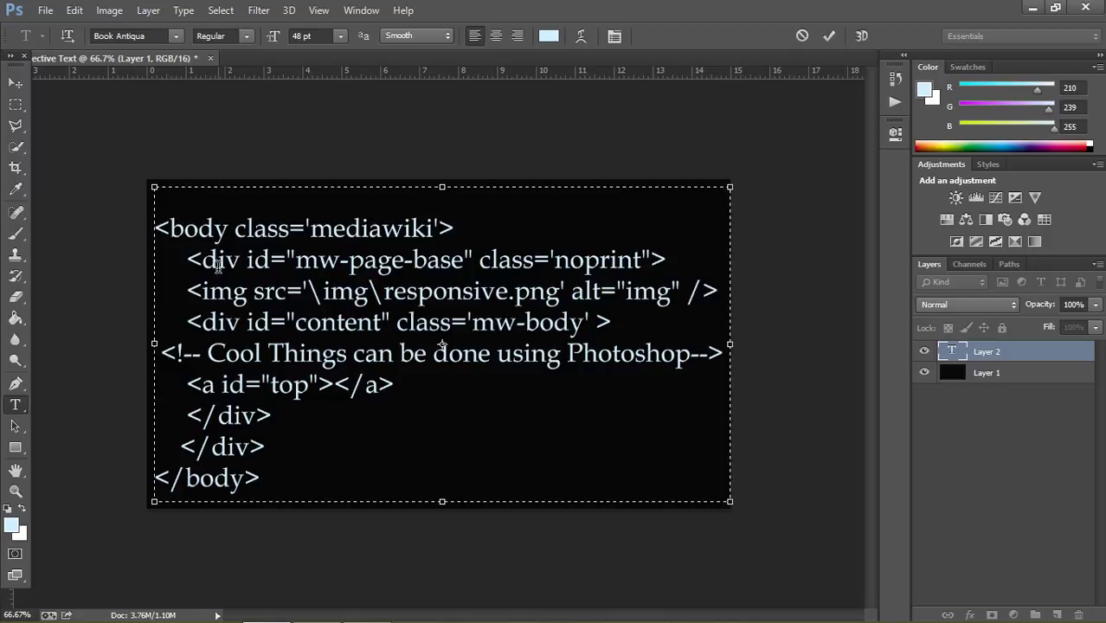
left_click(187, 322)
key("BackSpace")
key("BackSpace")
key("BackSpace")
key("BackSpace")
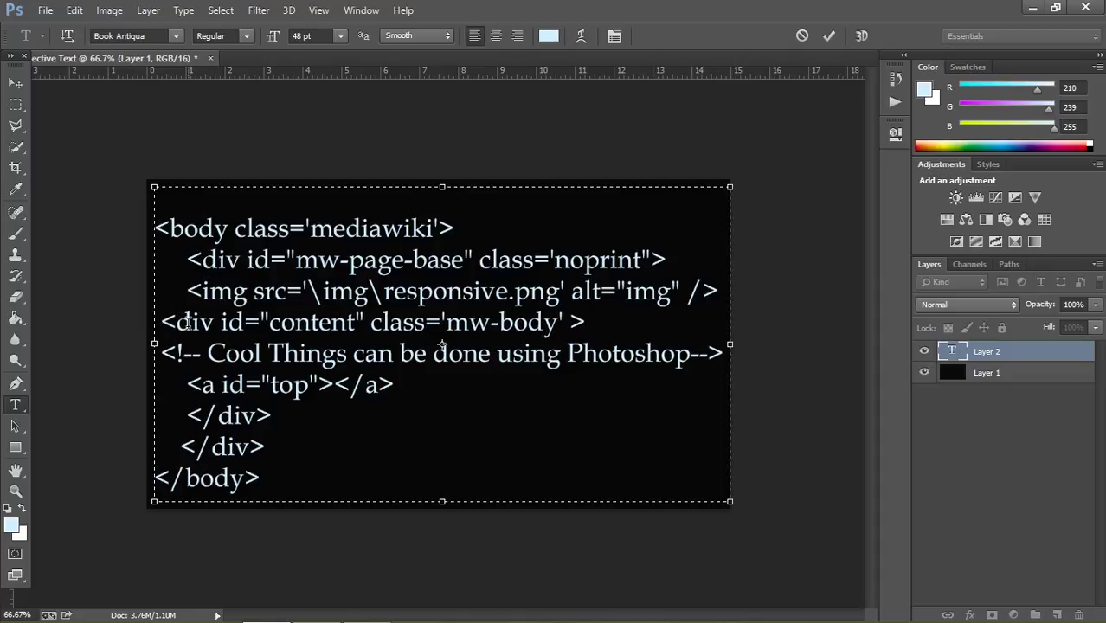
left_click(187, 292)
key("BackSpace")
key("BackSpace")
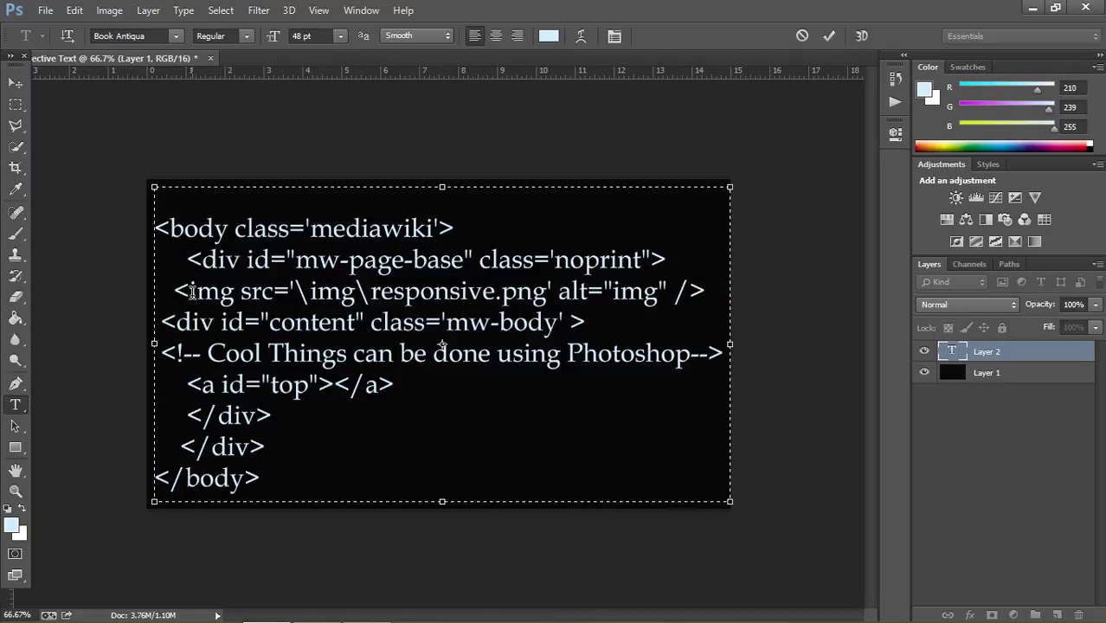
key("BackSpace")
key("BackSpace")
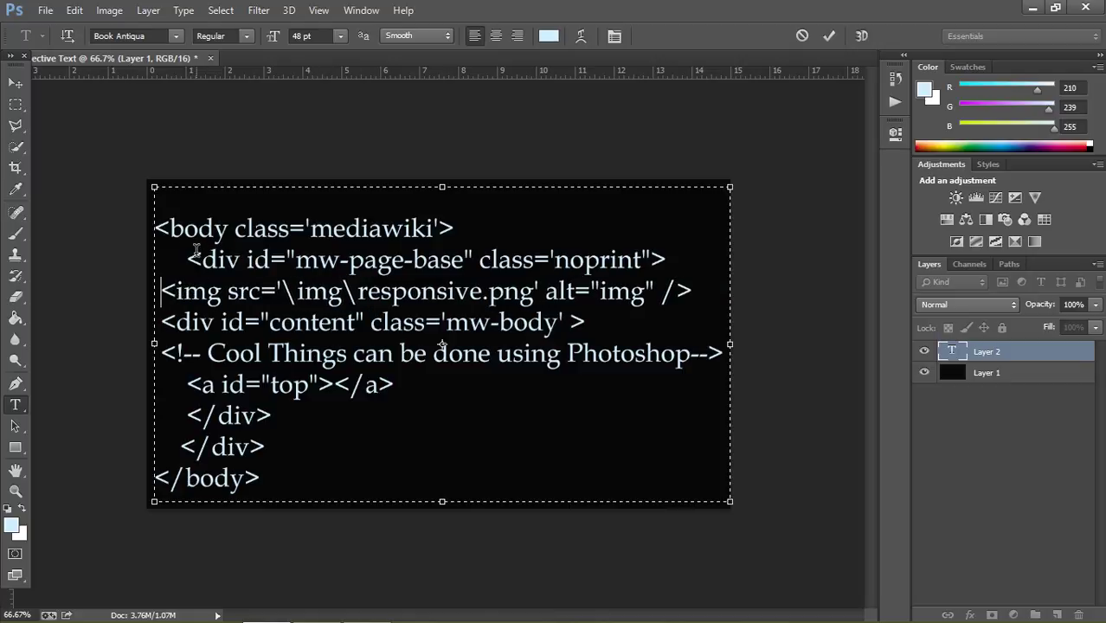
left_click(187, 260)
key("BackSpace")
key("BackSpace")
key("BackSpace")
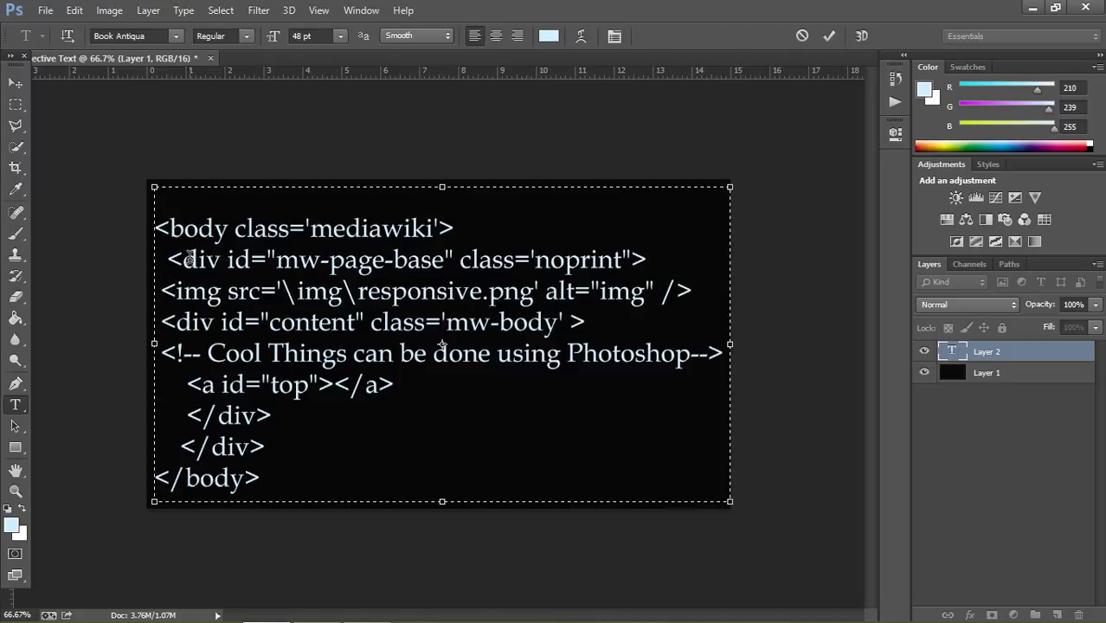
left_click(187, 381)
key("BackSpace")
key("BackSpace")
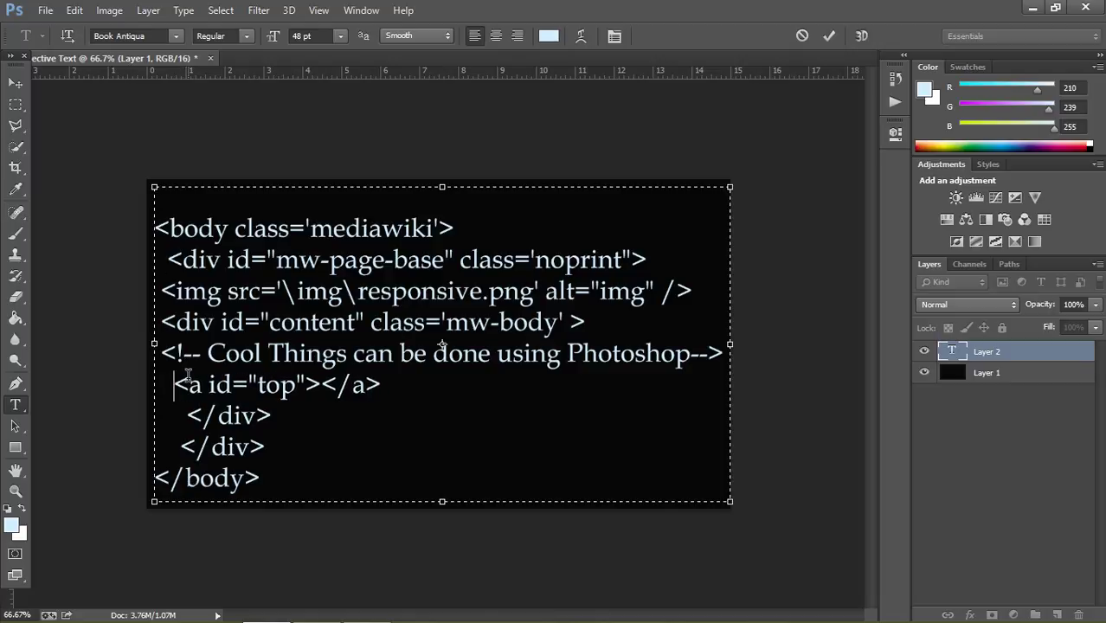
key("BackSpace")
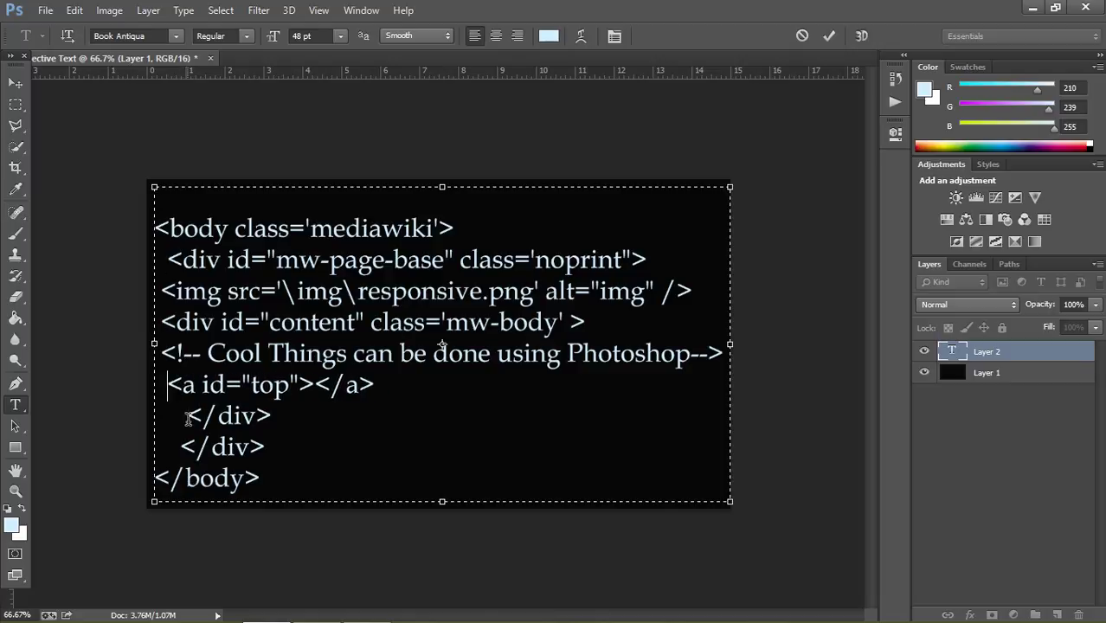
left_click(187, 418)
key("BackSpace")
key("BackSpace")
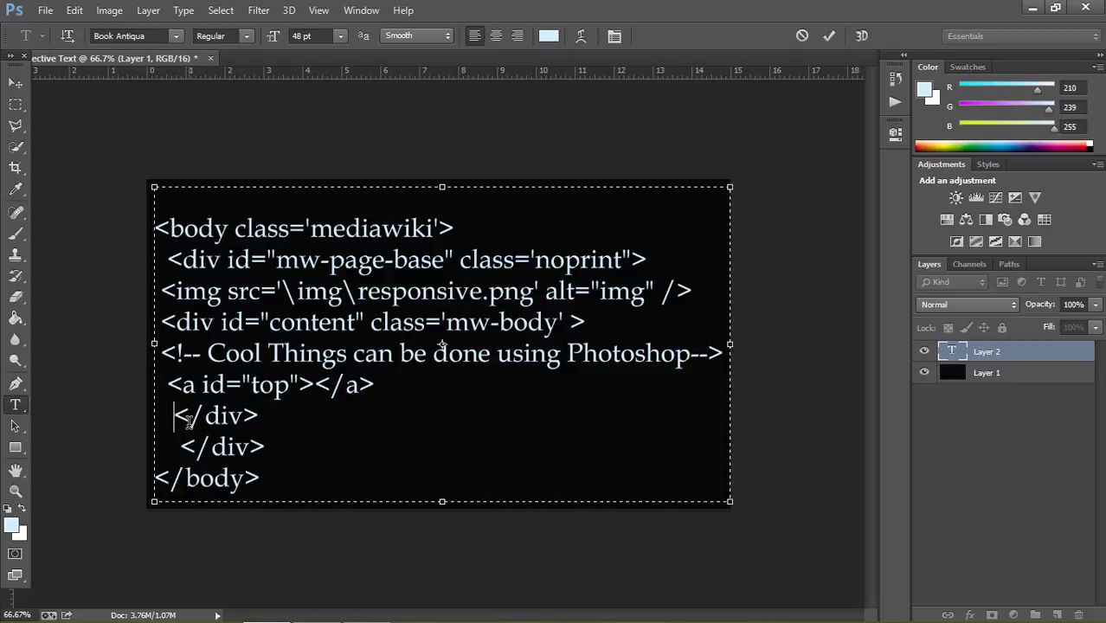
key("BackSpace")
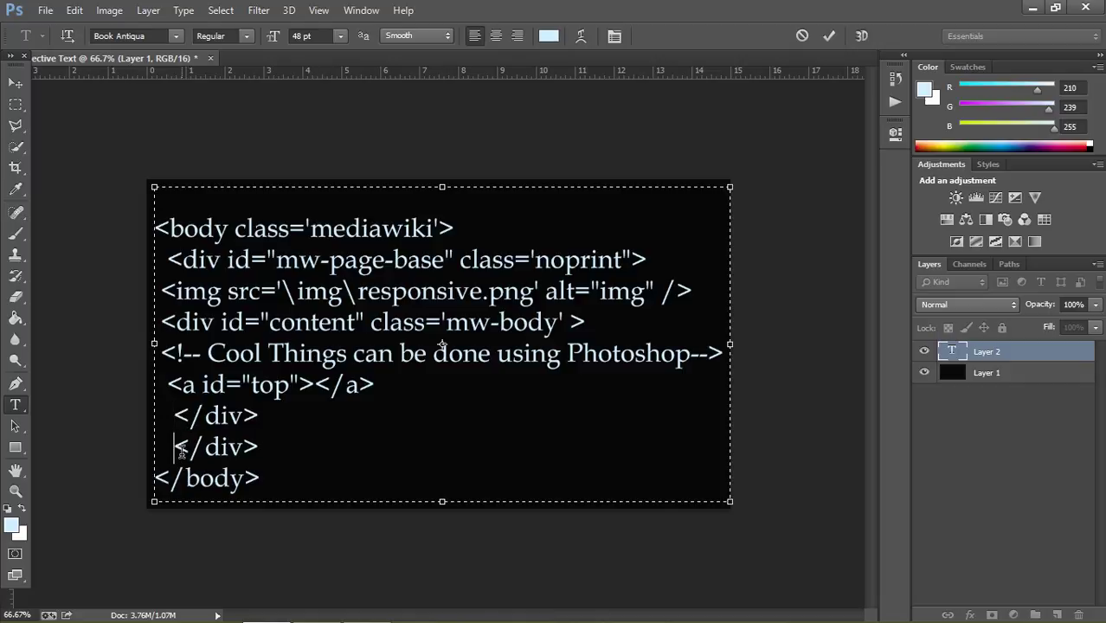
key("BackSpace")
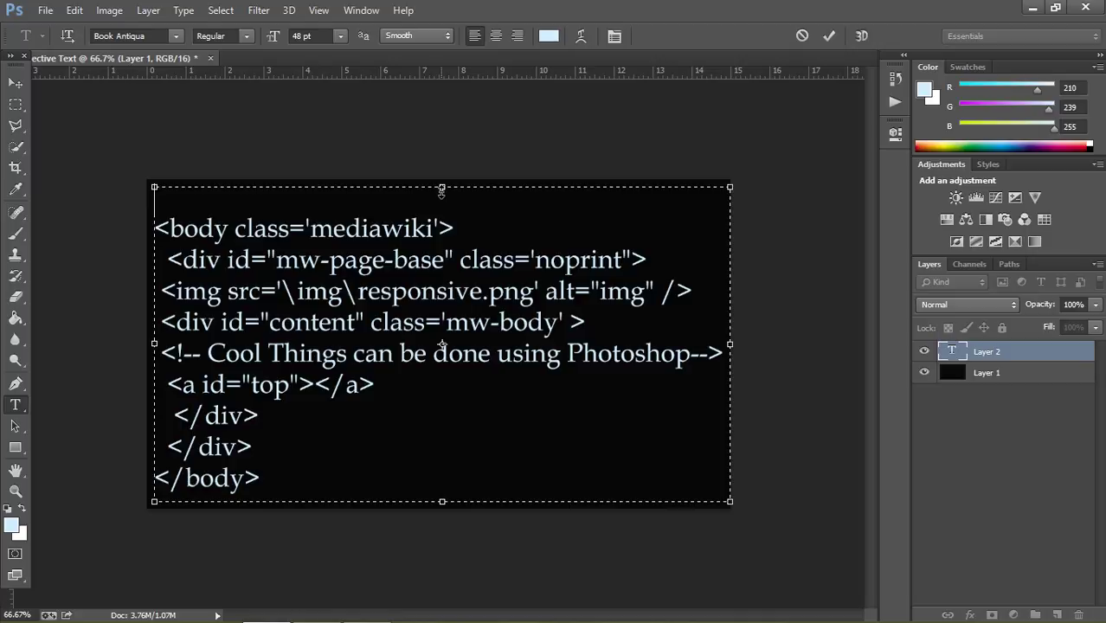
Remove the blank first line and trim the text frame's top and bottom to fit the code
mouse_move(441, 188)
left_mouse_down()
mouse_move(443, 212)
mouse_move(245, 220)
left_mouse_up()
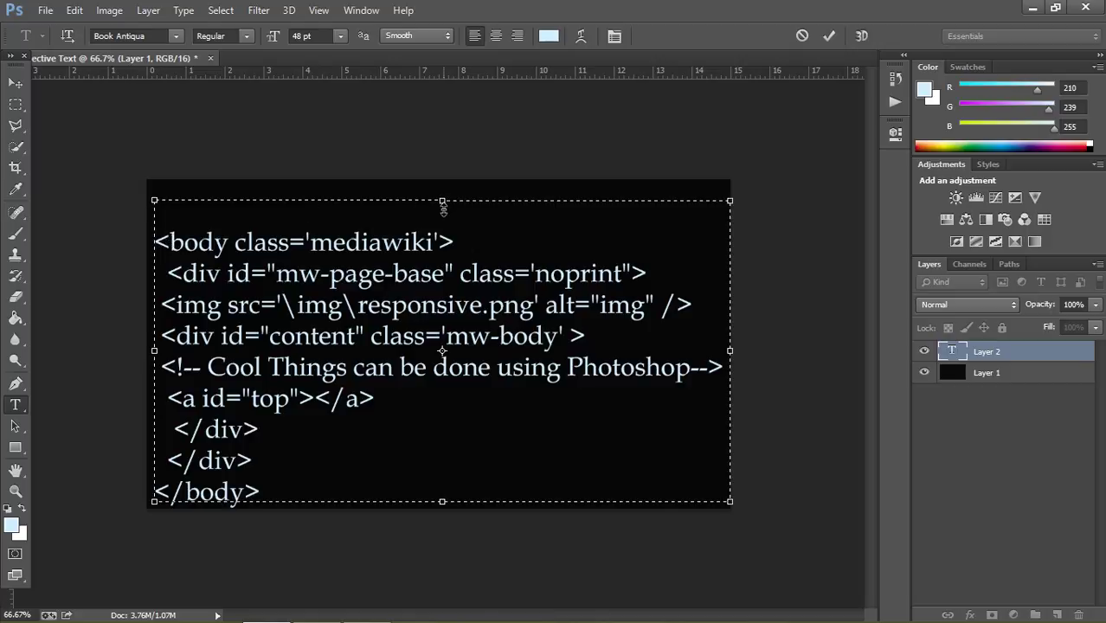
left_click_drag(443, 206, 442, 195)
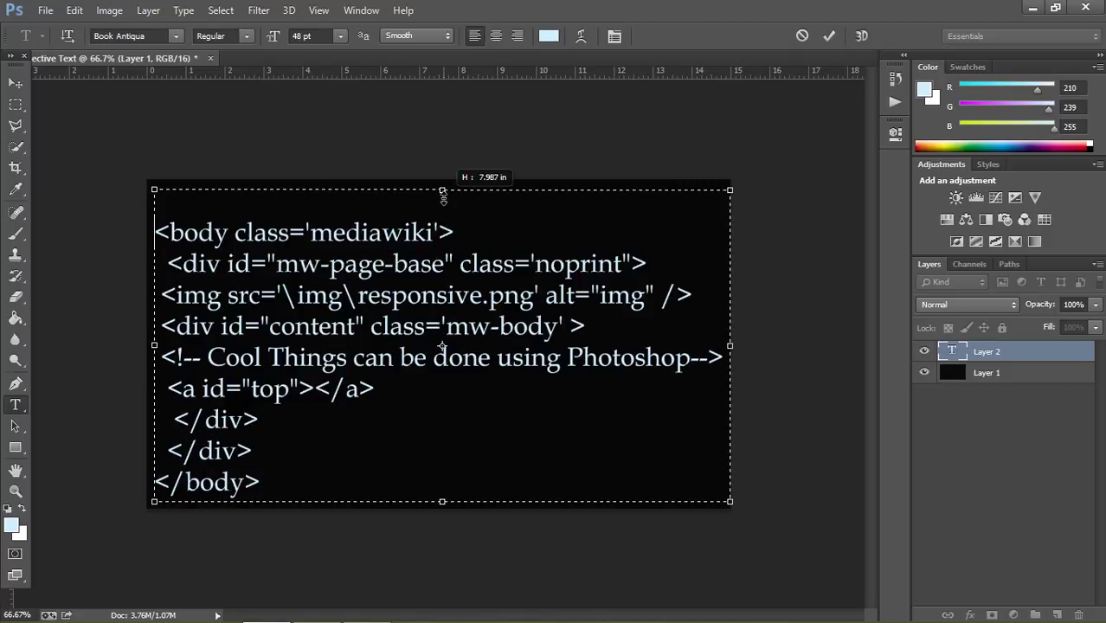
left_click_drag(442, 195, 441, 188)
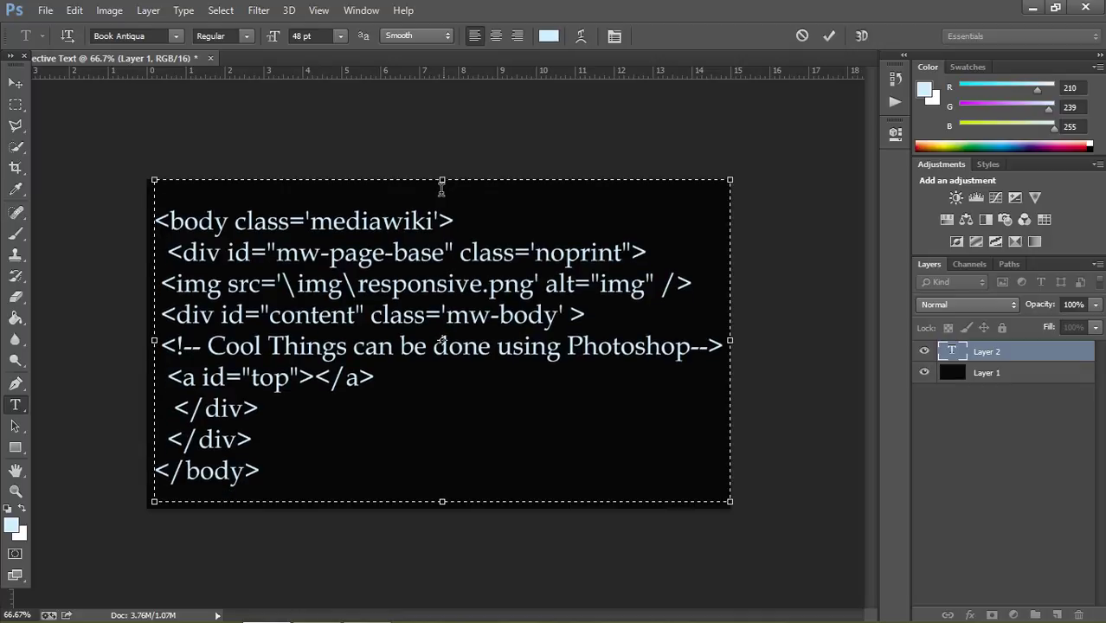
key("BackSpace")
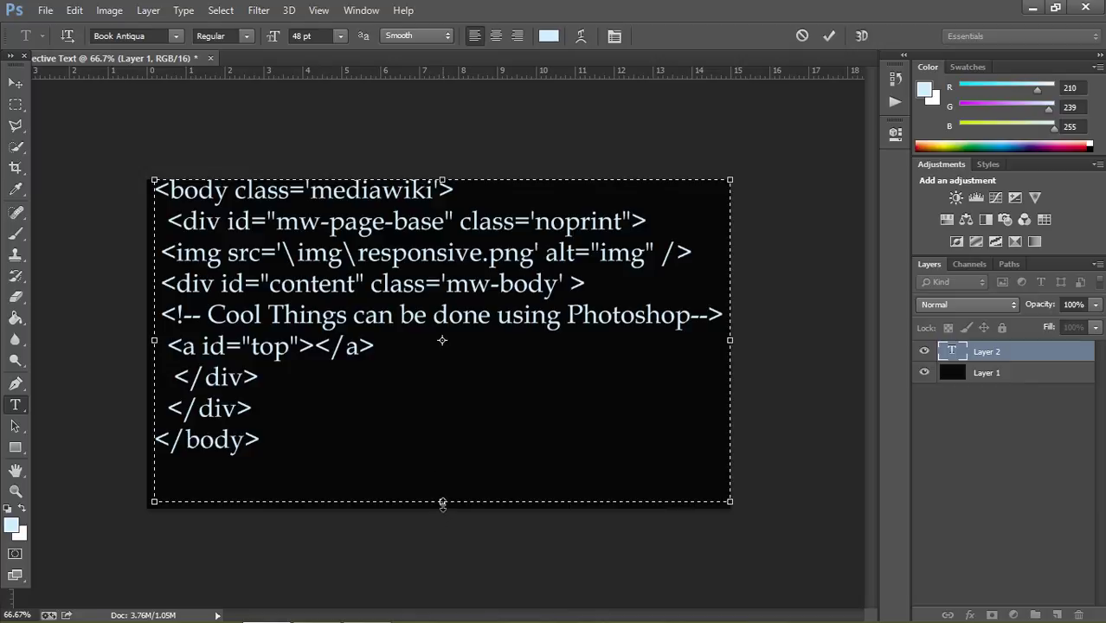
left_click_drag(442, 501, 442, 468)
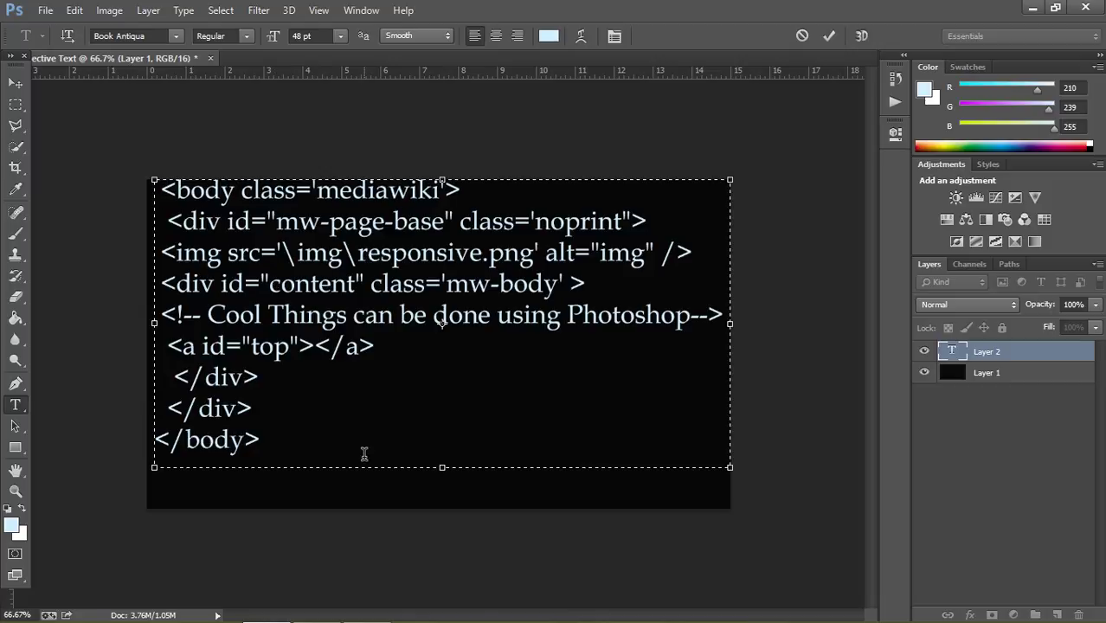
Nudge the code text slightly down, then merge it with the black background layer
left_click(15, 83)
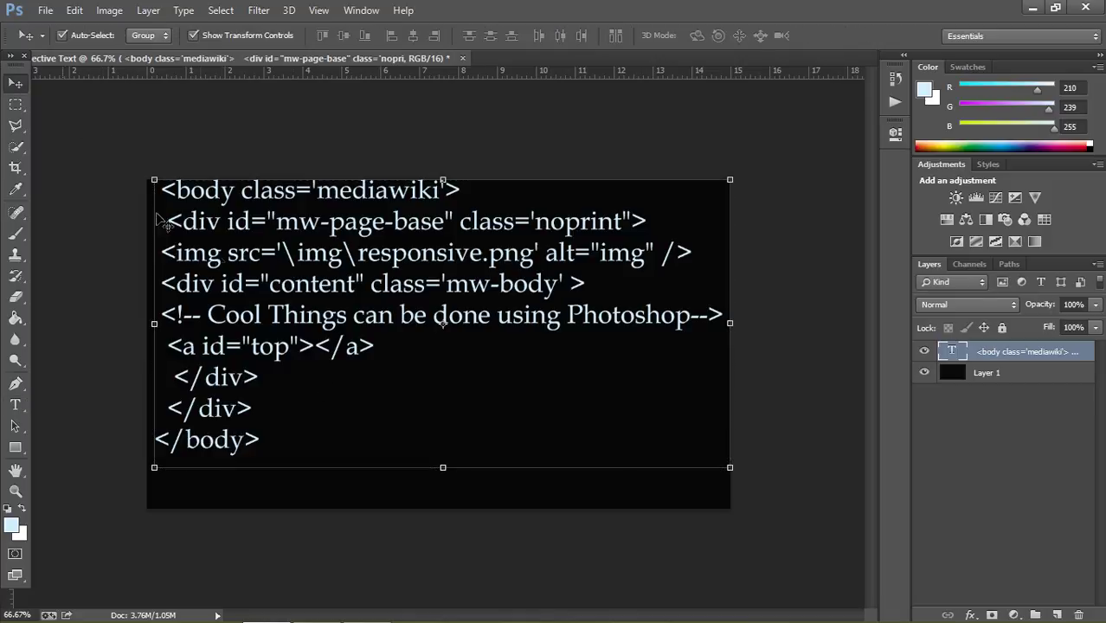
left_click_drag(245, 270, 247, 290)
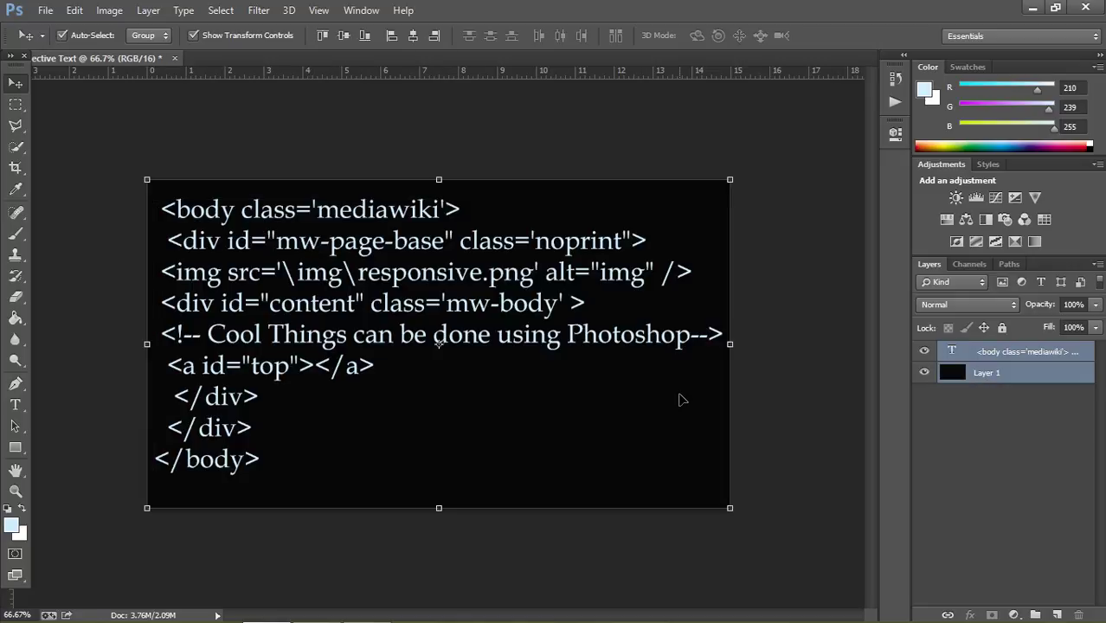
right_click(996, 373)
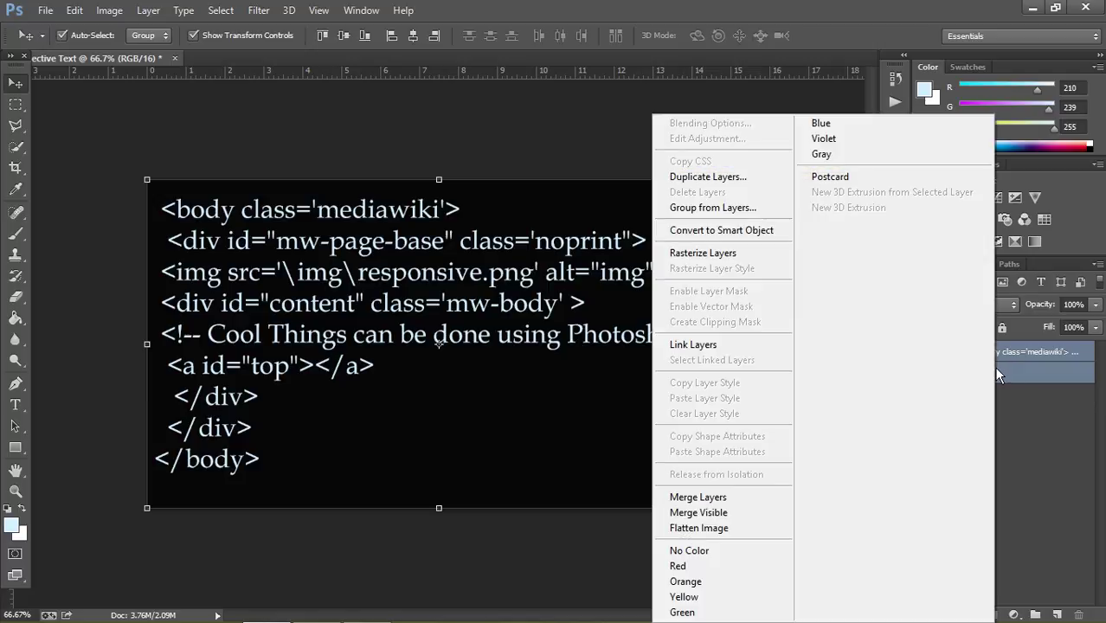
left_click(749, 497)
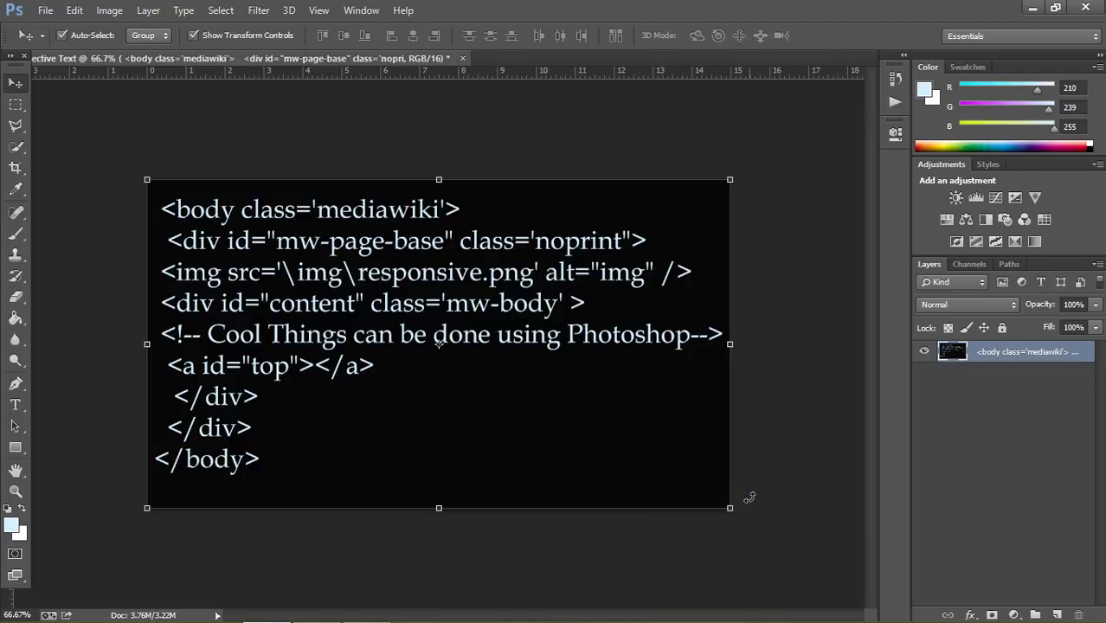
left_click(940, 455)
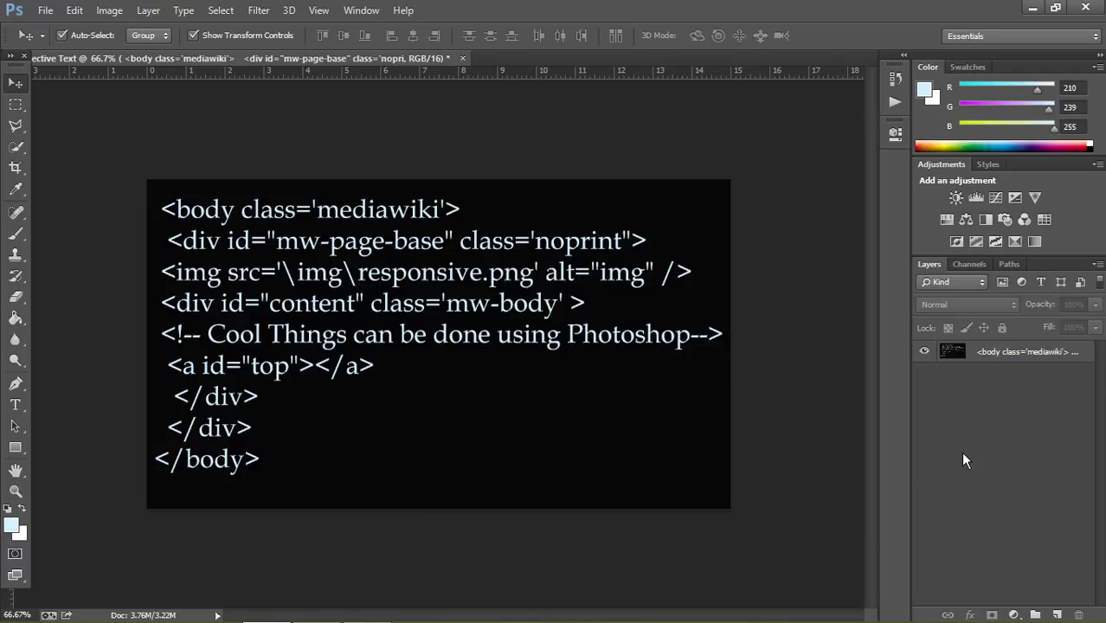
left_click(983, 354)
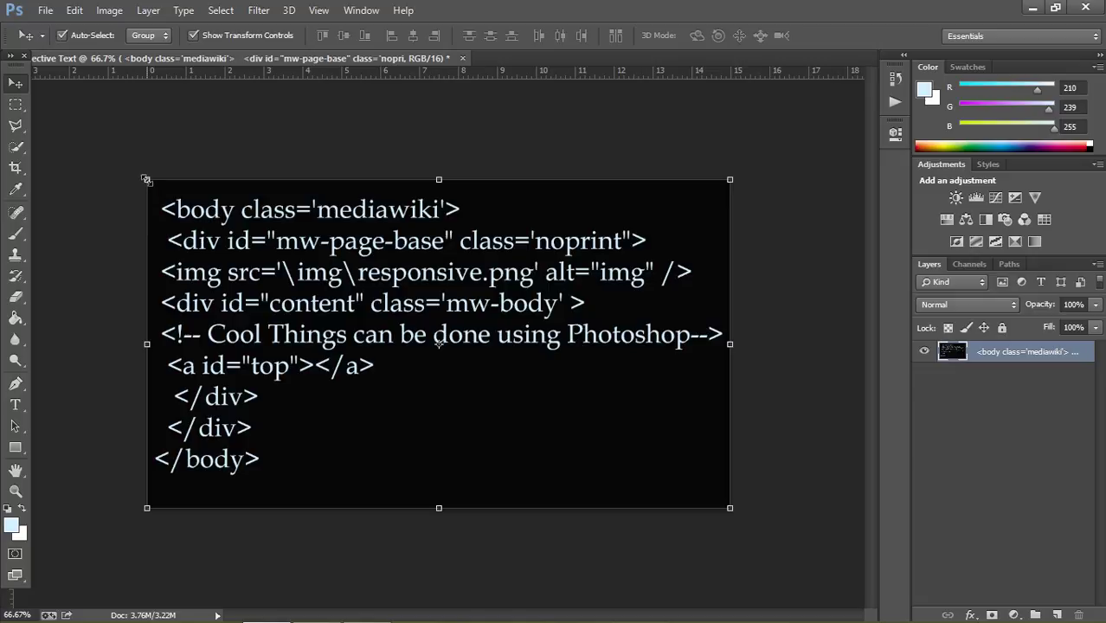
Distort the merged layer, pulling the left corners apart so the lines recede right
right_click(147, 181)
left_click(148, 180)
left_click(147, 180)
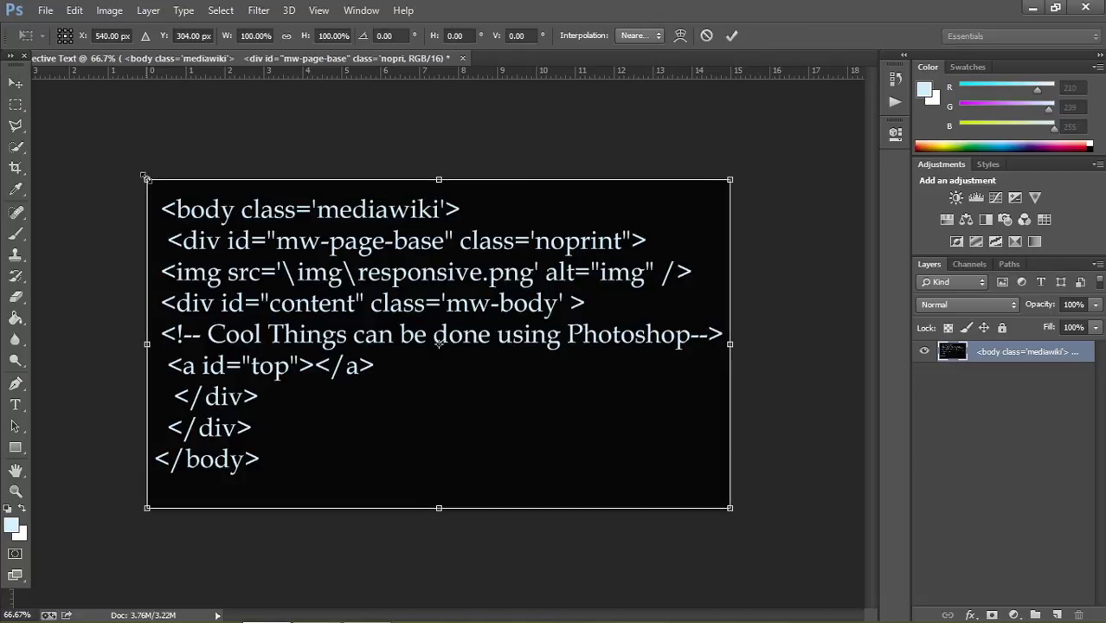
right_click(164, 205)
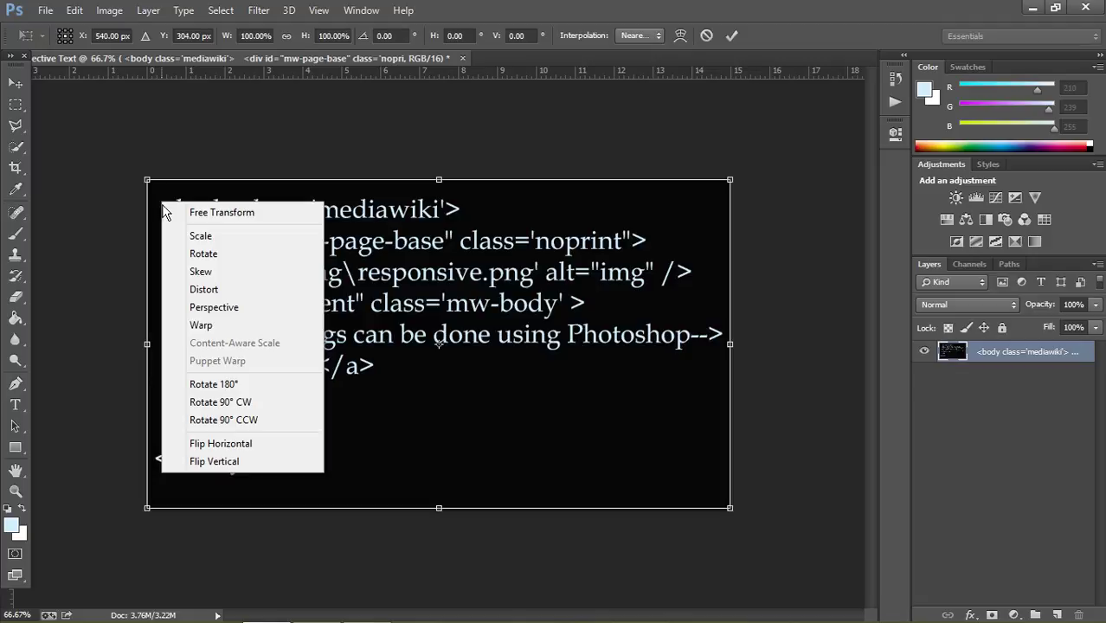
left_click(198, 273)
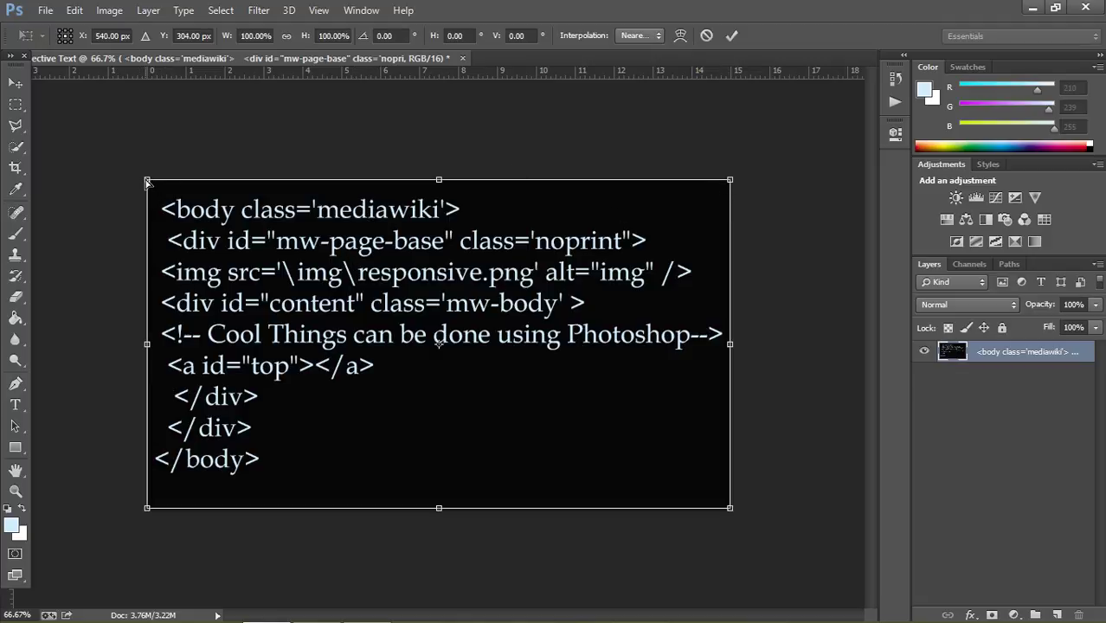
left_click_drag(147, 182, 147, 160)
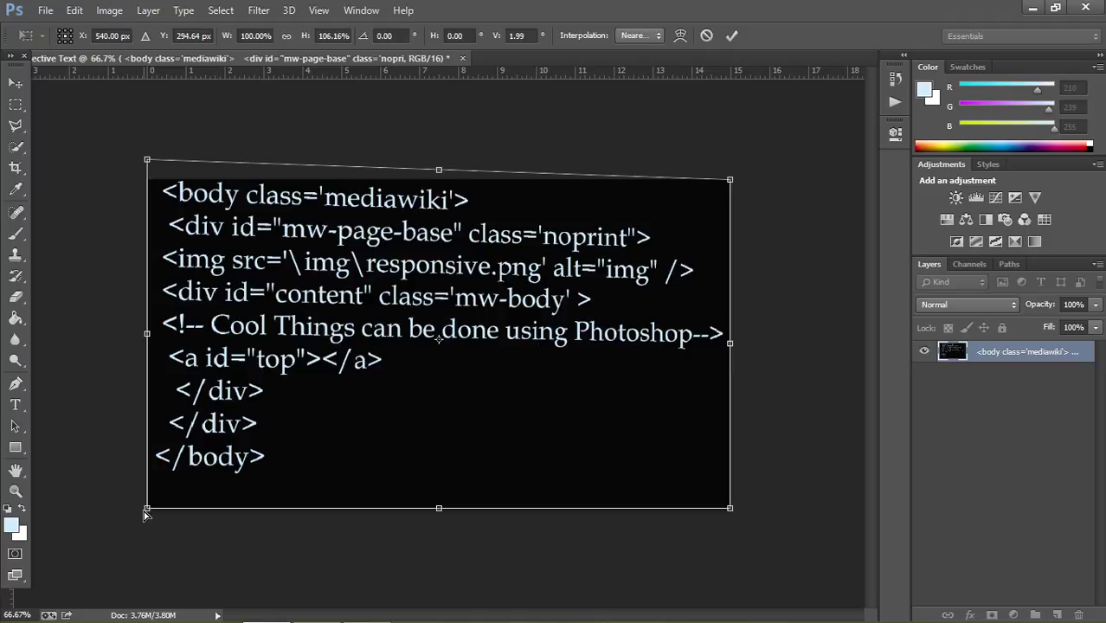
left_click_drag(147, 512, 148, 613)
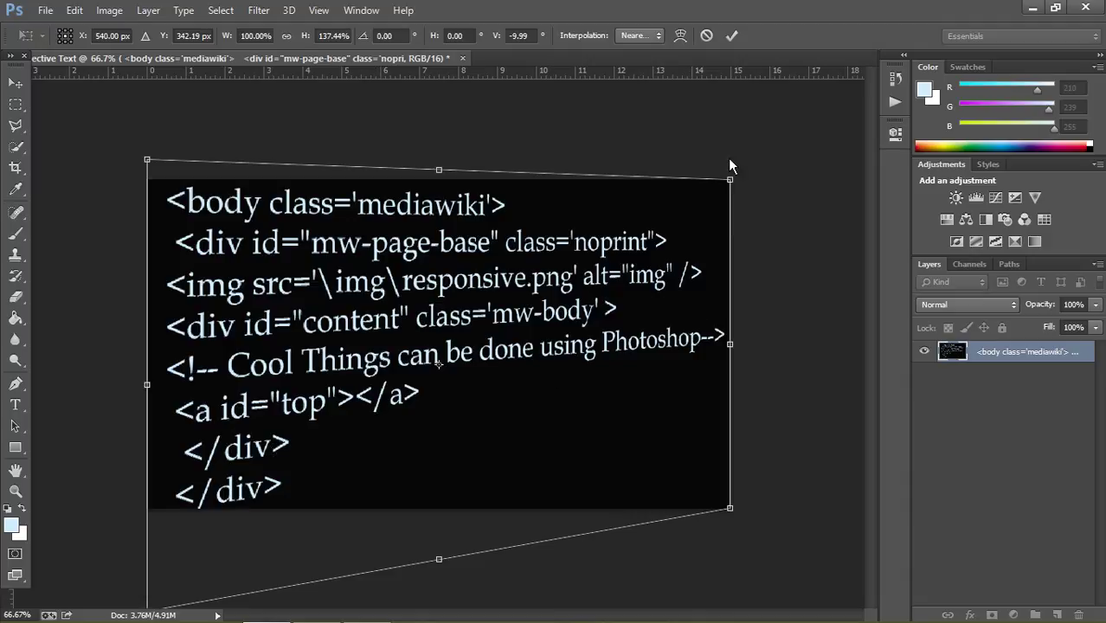
left_click_drag(731, 184, 730, 180)
left_click_drag(148, 162, 148, 157)
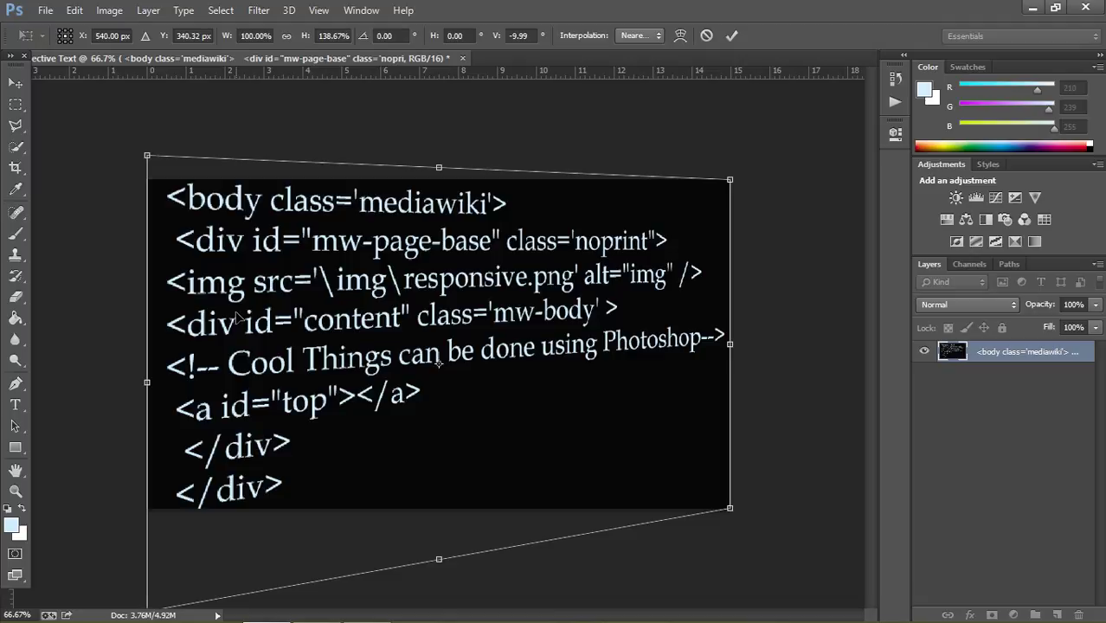
left_click(15, 83)
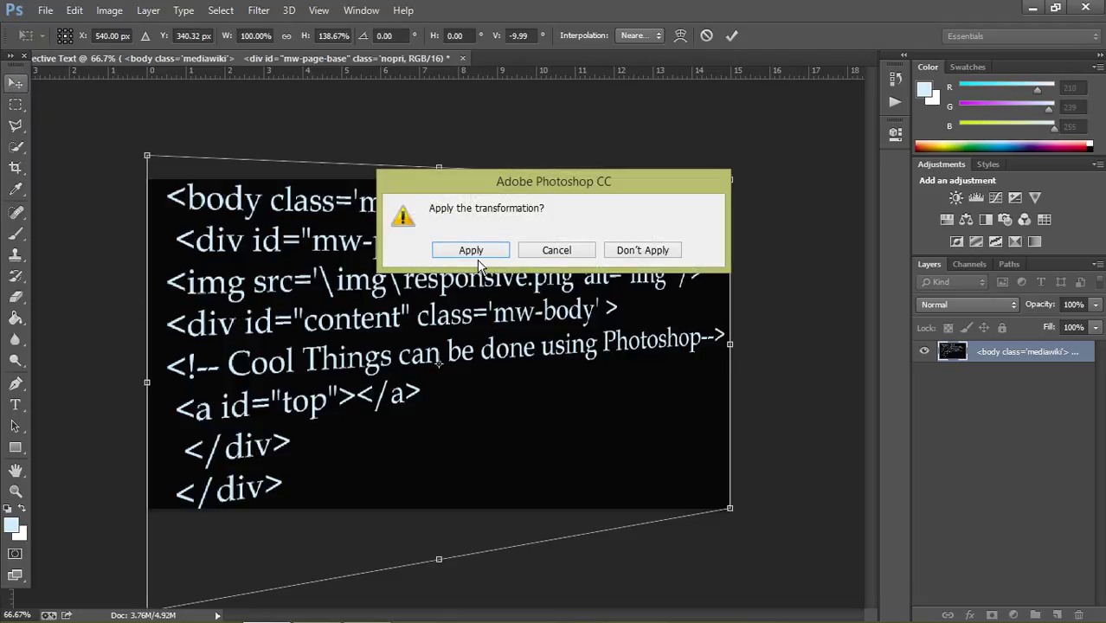
left_click(475, 253)
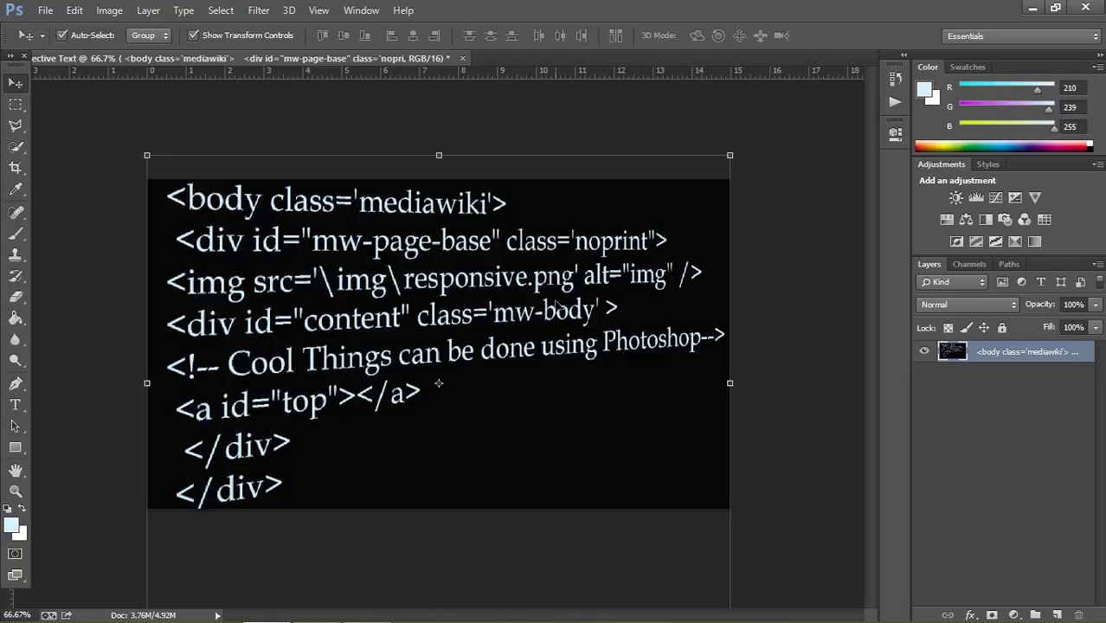
left_click(812, 328)
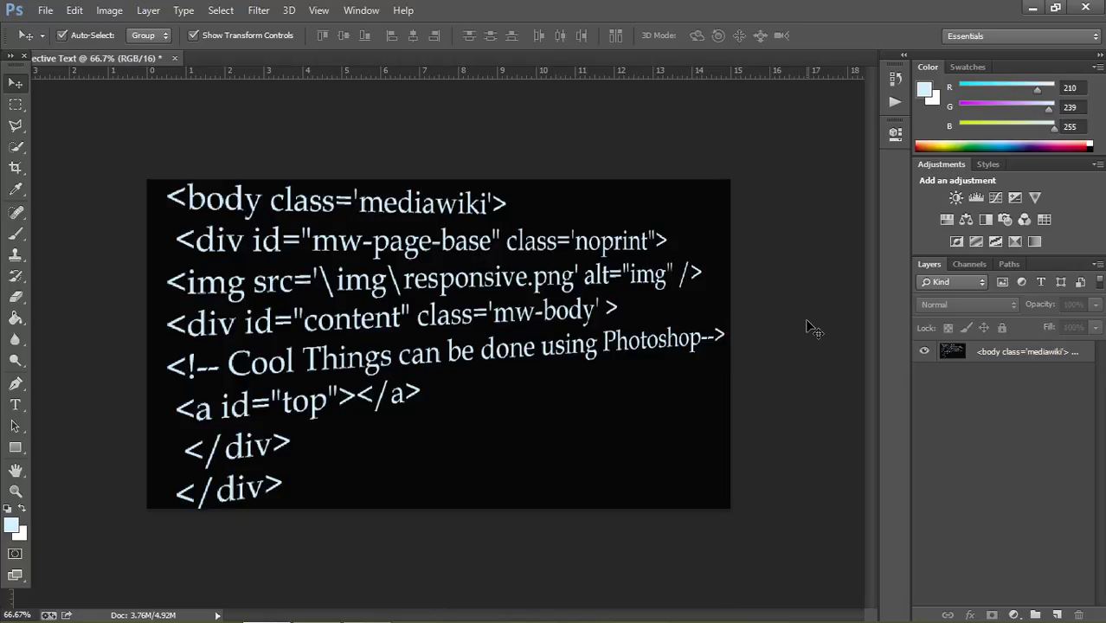
Reselect the code layer and apply Filter > Blur > Tilt-Shift
left_click(528, 311)
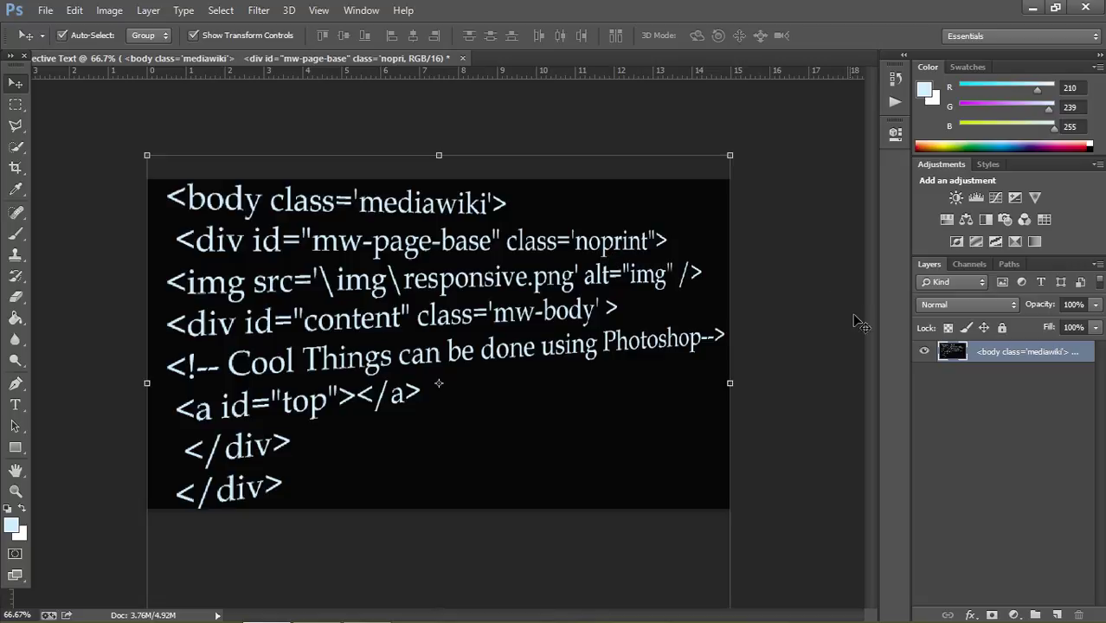
left_click(976, 429)
left_click(650, 396)
left_click(267, 14)
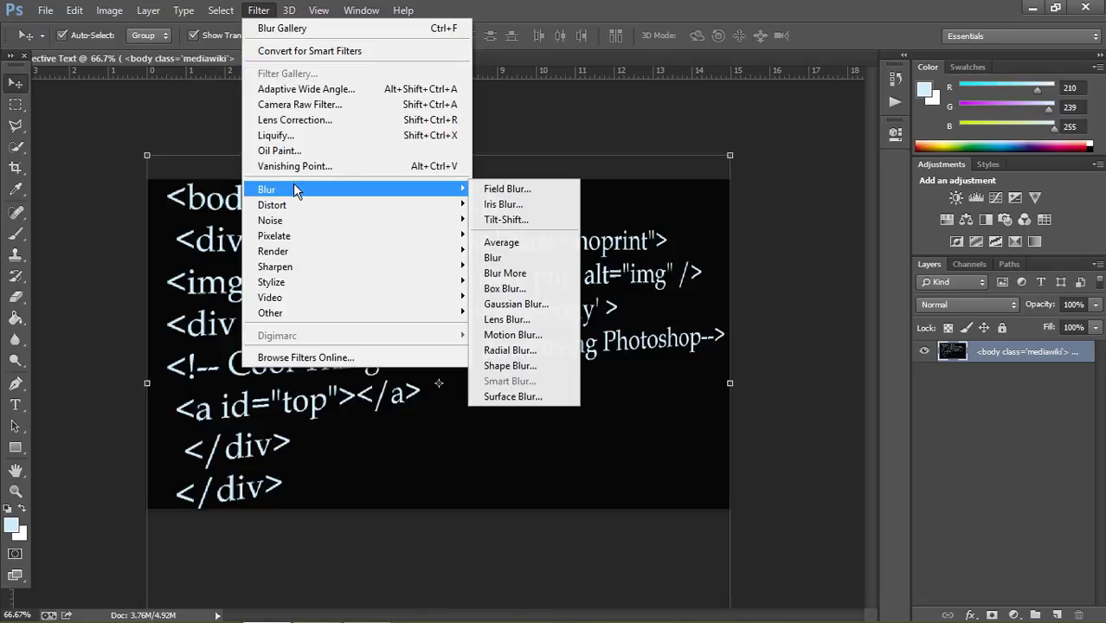
mouse_move(266, 189)
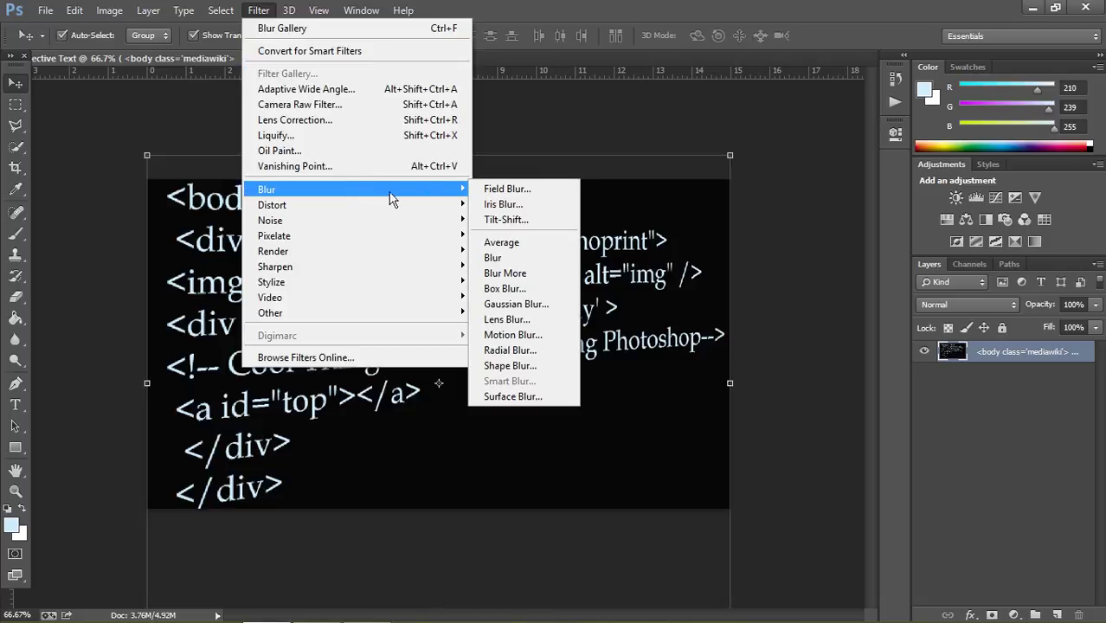
left_click(509, 220)
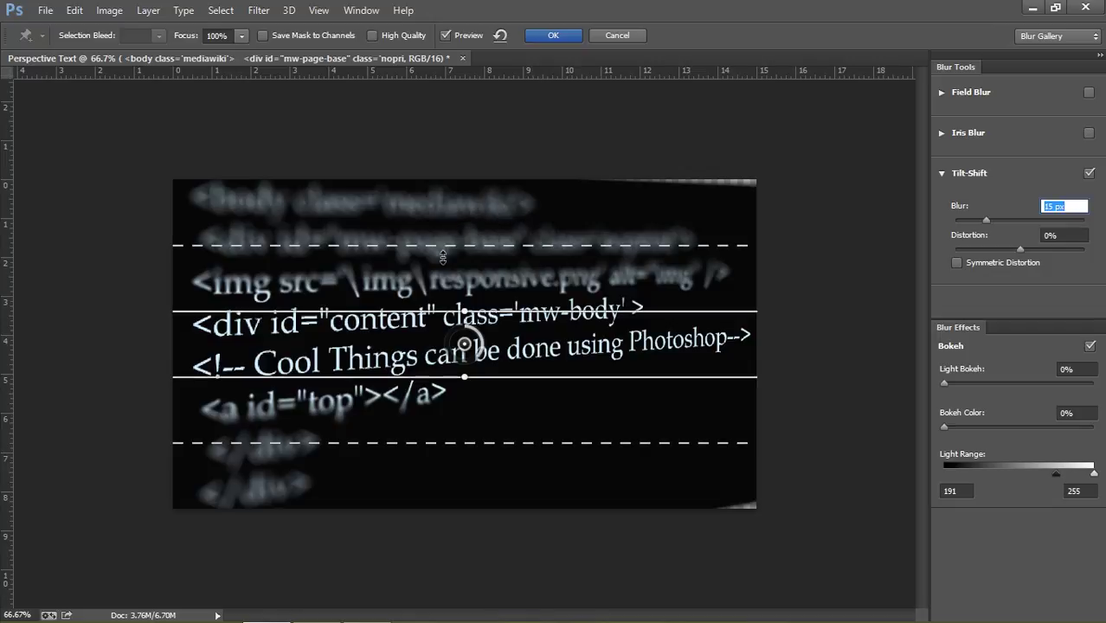
Reduce the tilt-shift blur to 14 px and set the view zoom to 100%
key("Down")
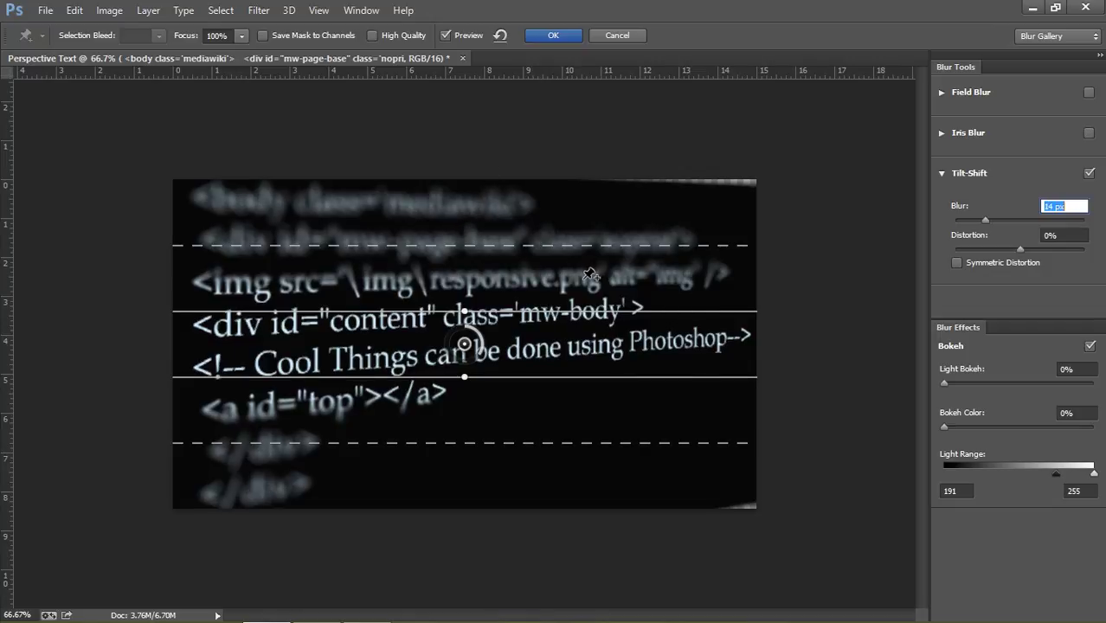
key("Down")
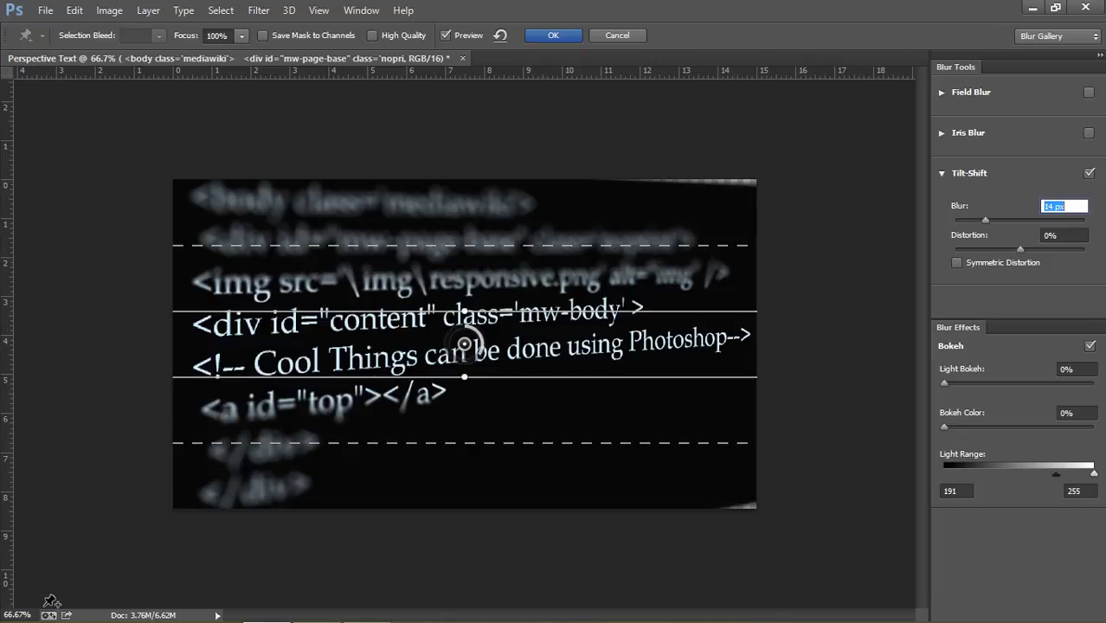
left_click(21, 614)
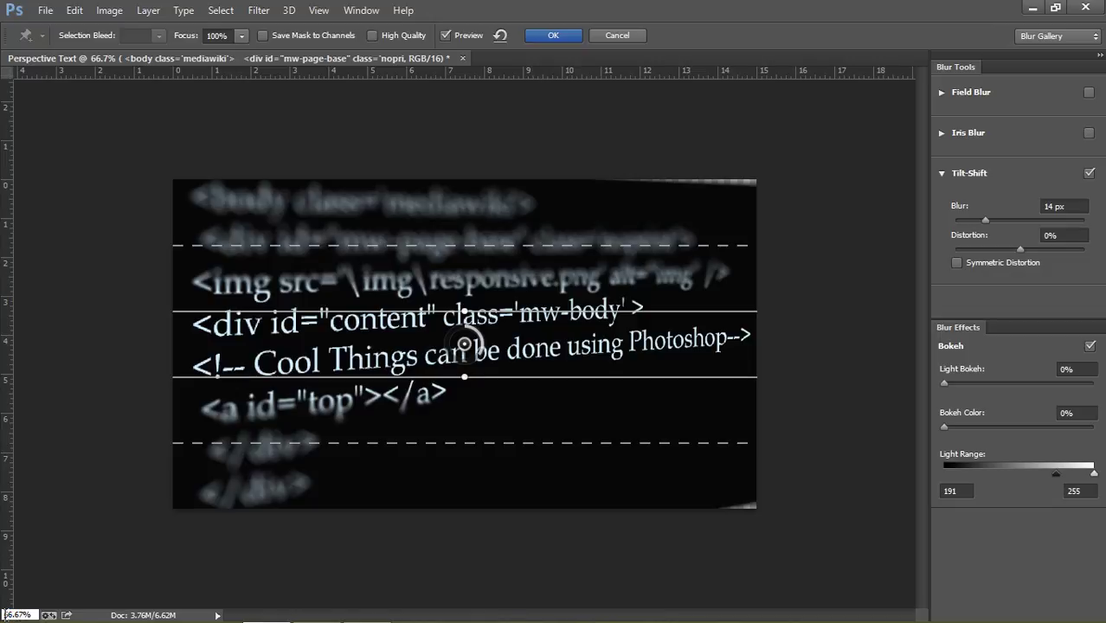
key("Delete")
key("Delete")
key("Delete")
key("Return")
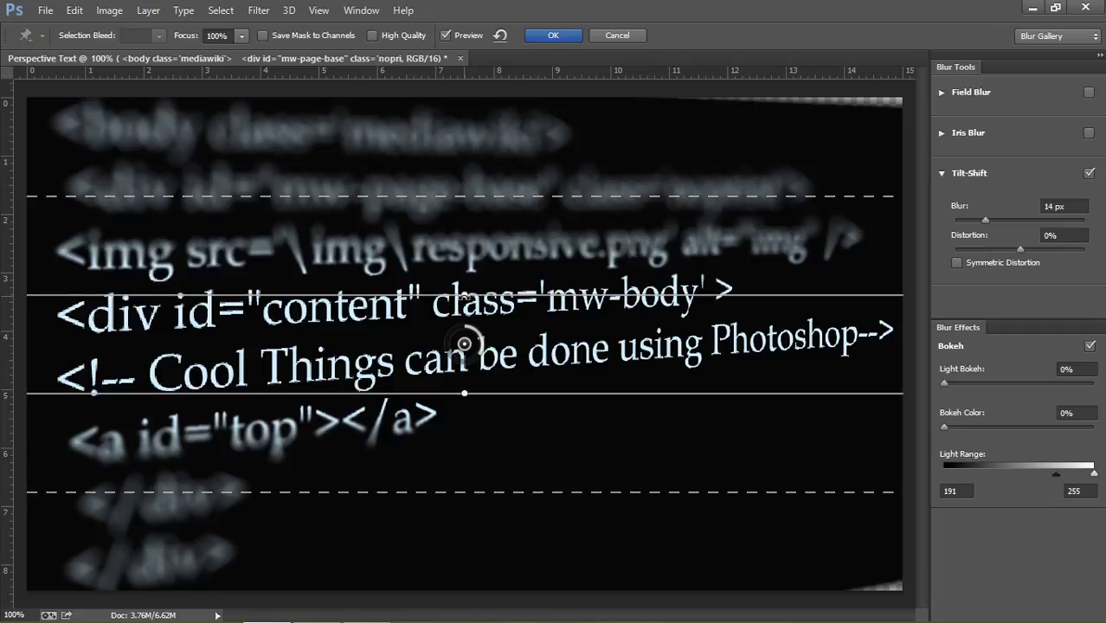
Rotate the tilt-shift focus band to a steep diagonal and widen its sharp zone on both sides
mouse_move(468, 293)
left_mouse_down()
mouse_move(525, 283)
mouse_move(550, 315)
left_mouse_up()
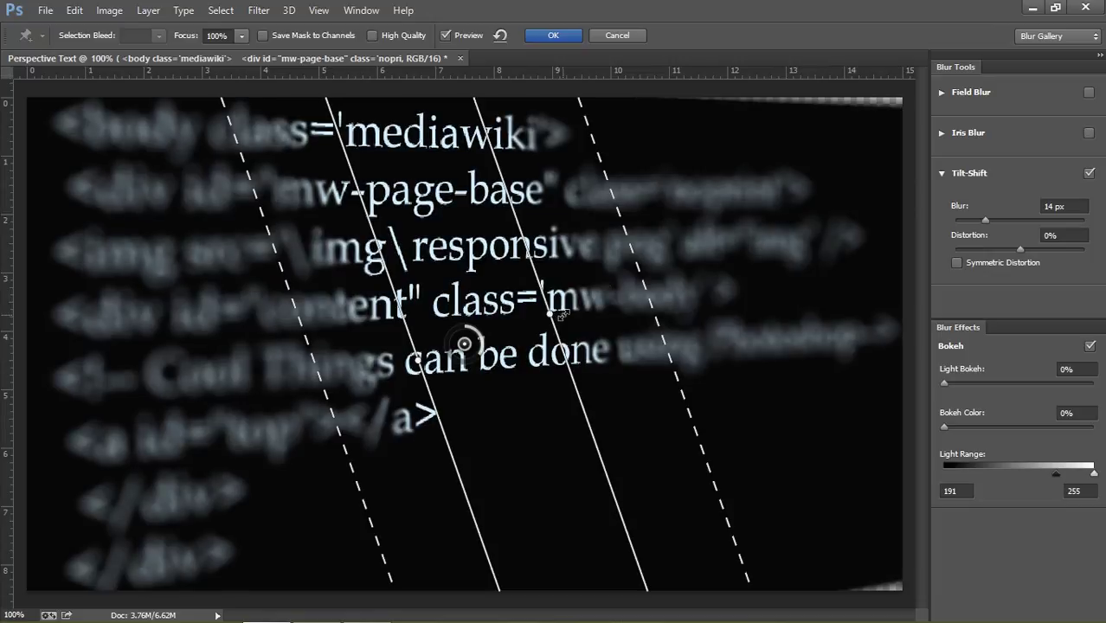
left_click_drag(562, 317, 715, 276)
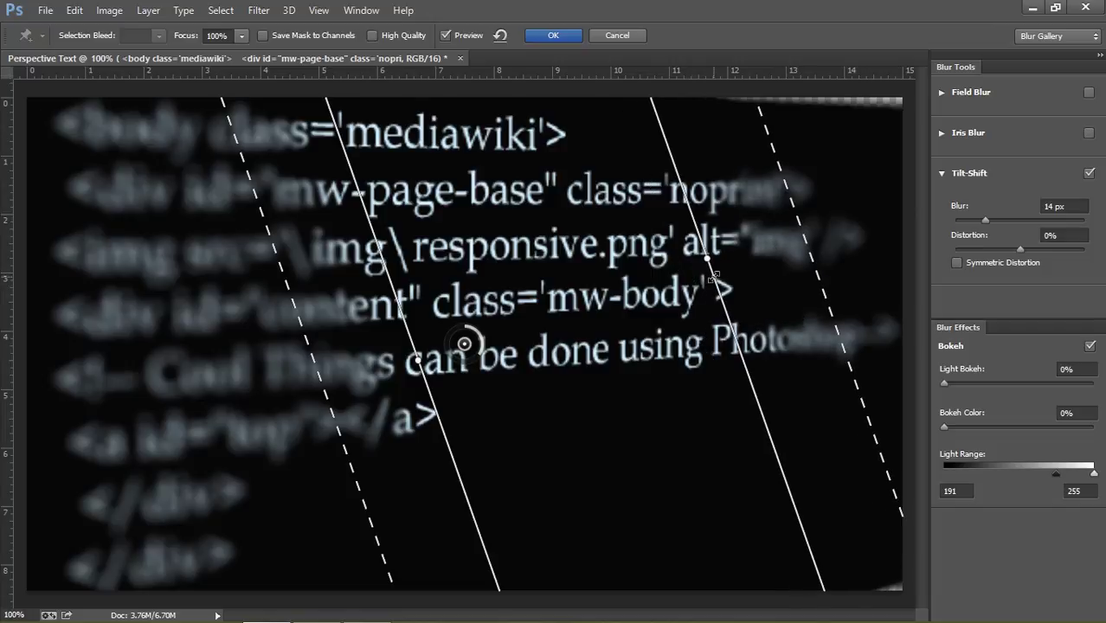
left_click_drag(715, 276, 783, 259)
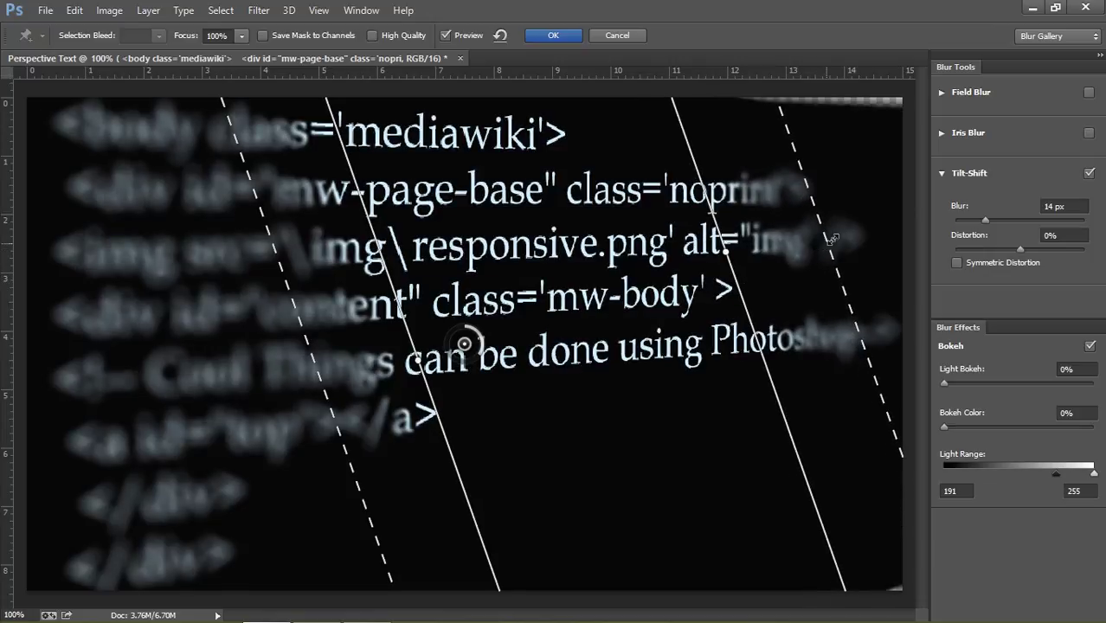
left_click_drag(783, 260, 906, 189)
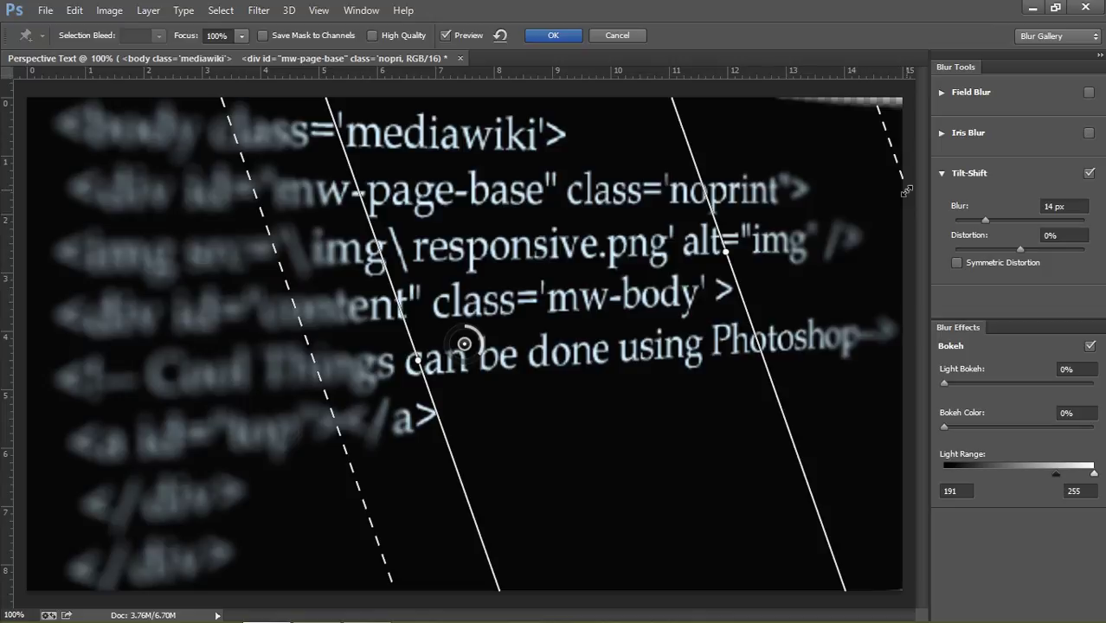
left_click_drag(905, 189, 901, 205)
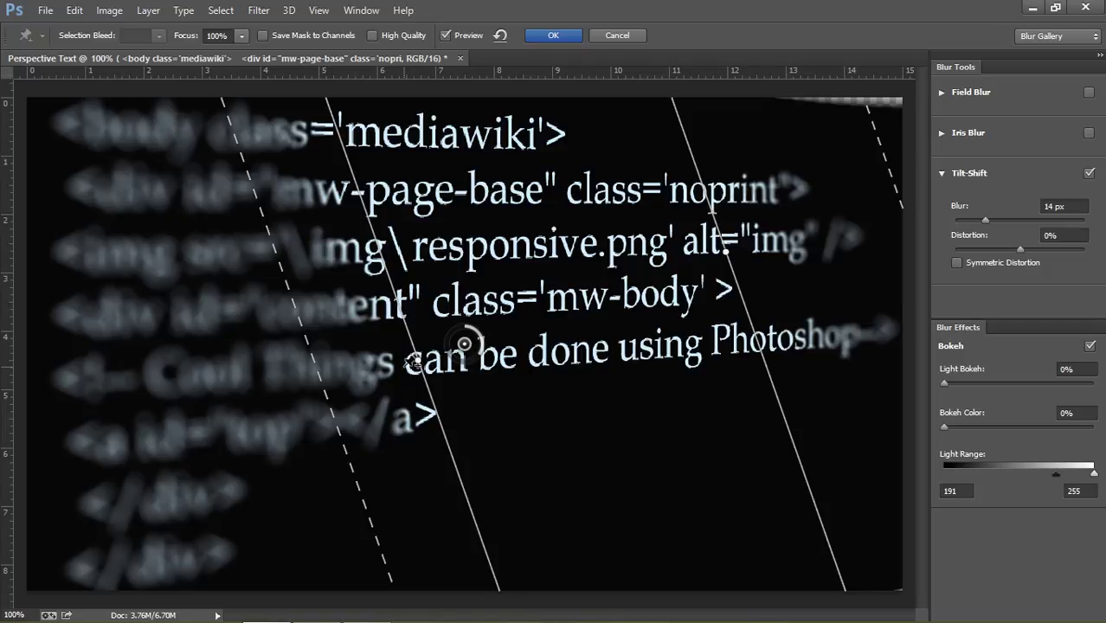
left_click_drag(405, 367, 270, 412)
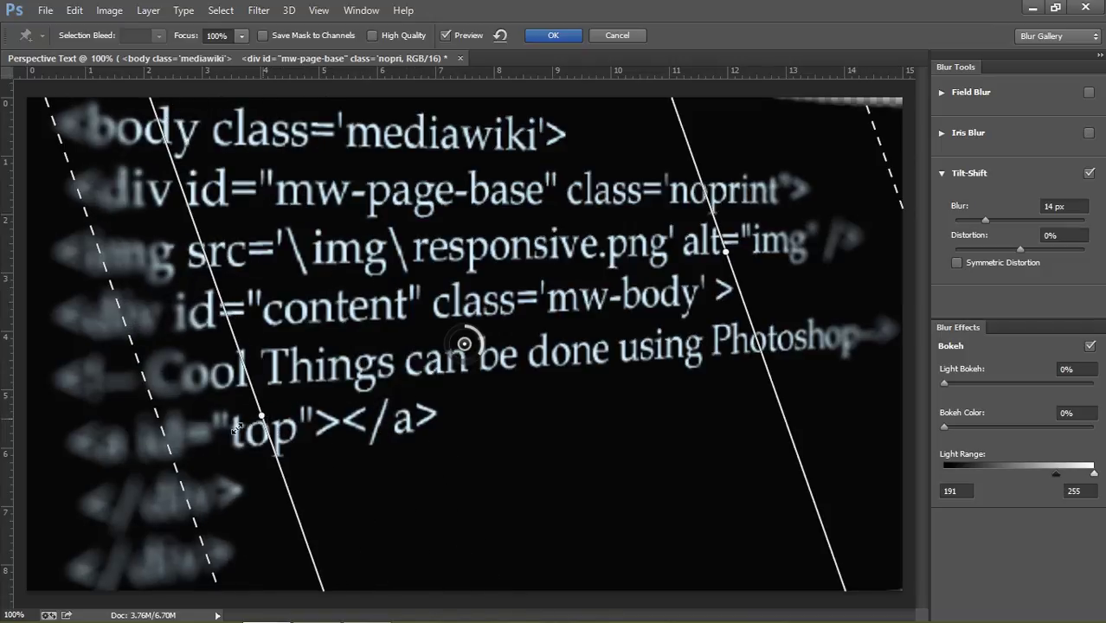
Extend the sharp band further left, then pull its right focus line slightly inward
mouse_move(271, 412)
left_mouse_down()
mouse_move(223, 433)
mouse_move(212, 404)
left_mouse_up()
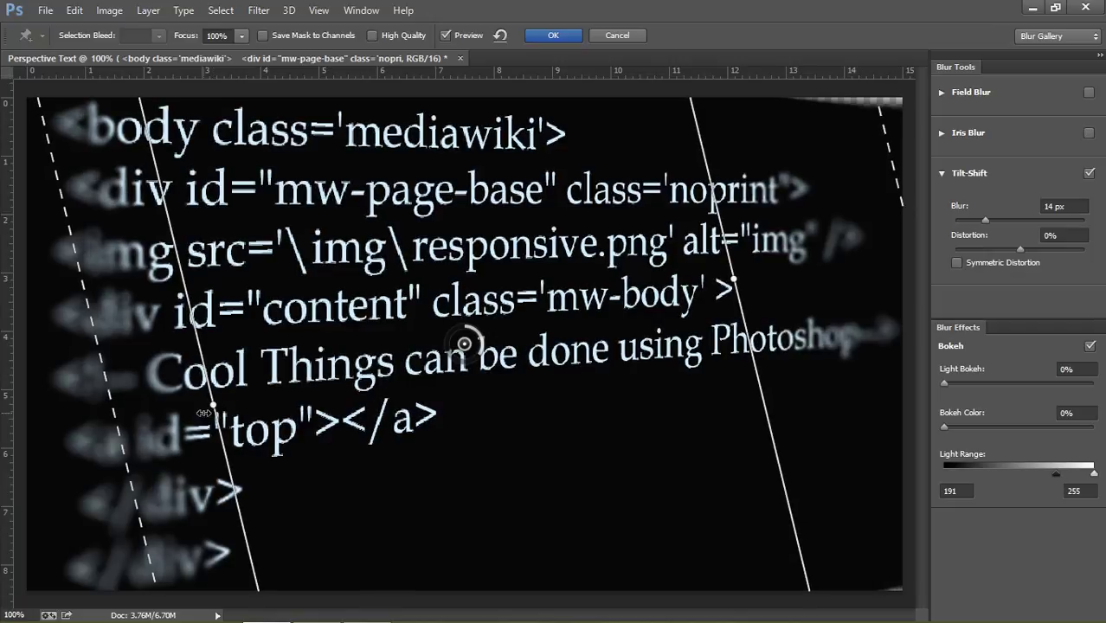
left_click_drag(212, 405, 188, 415)
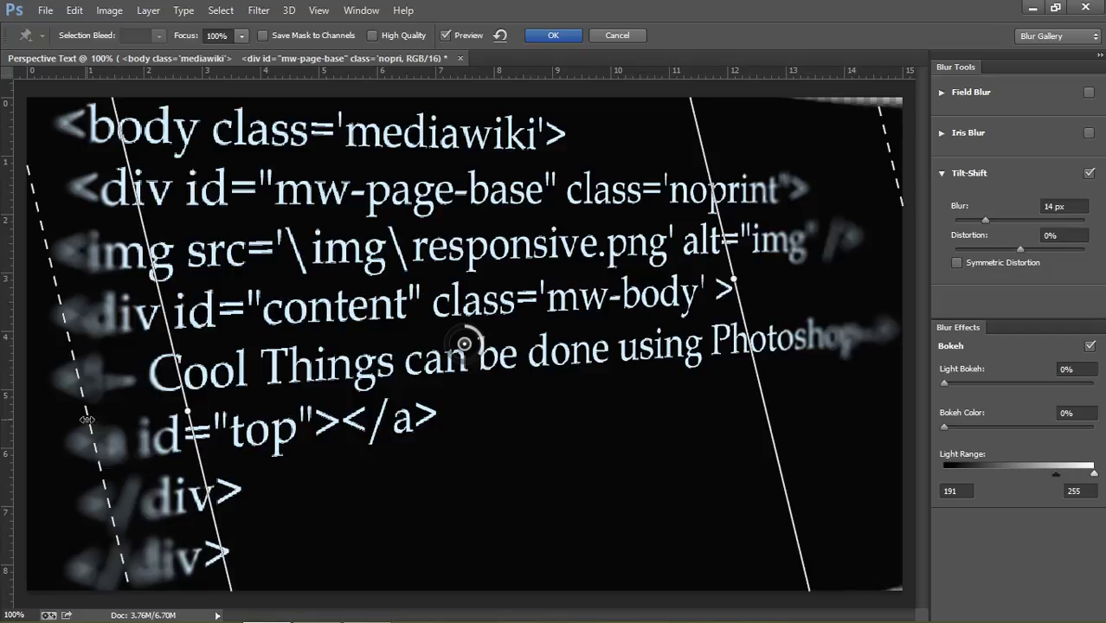
mouse_move(87, 420)
left_mouse_down()
mouse_move(76, 424)
mouse_move(86, 418)
left_mouse_up()
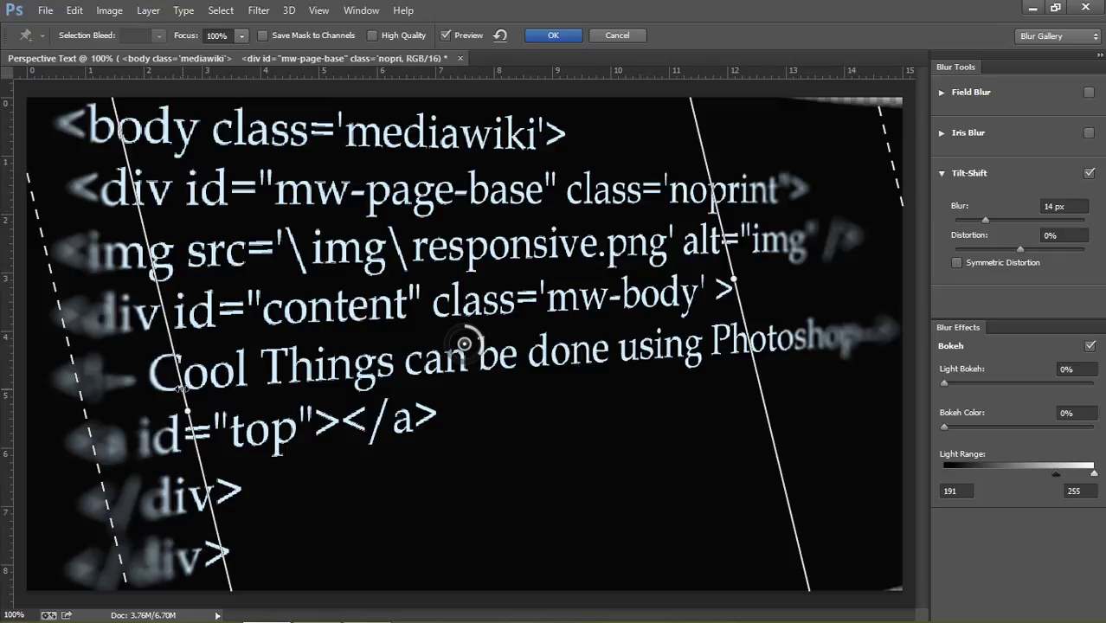
left_click_drag(181, 386, 175, 387)
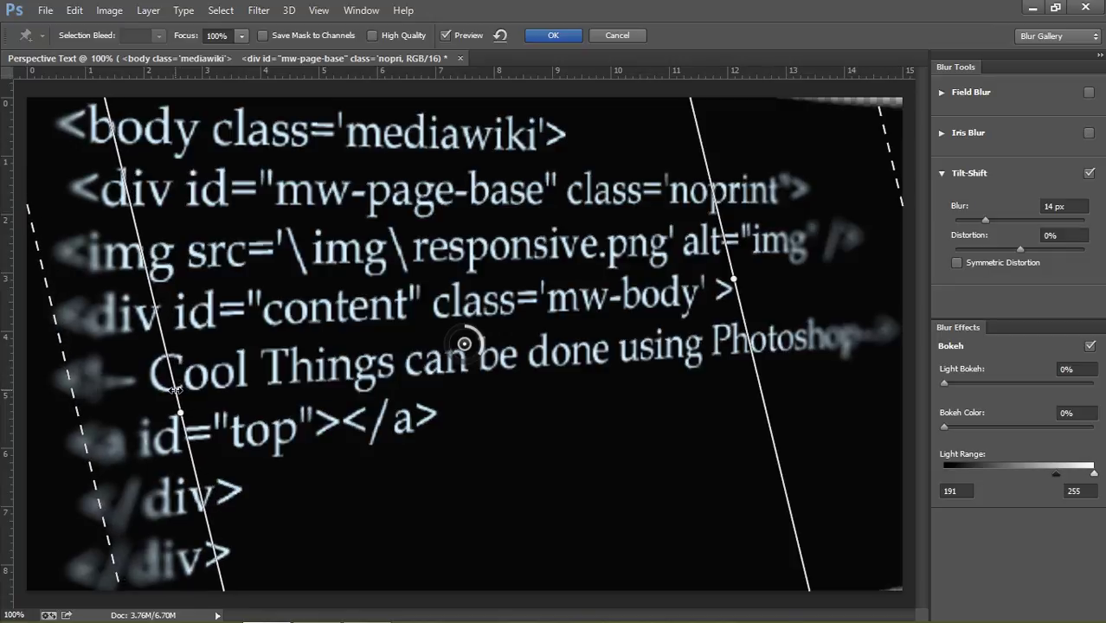
left_click_drag(175, 390, 173, 394)
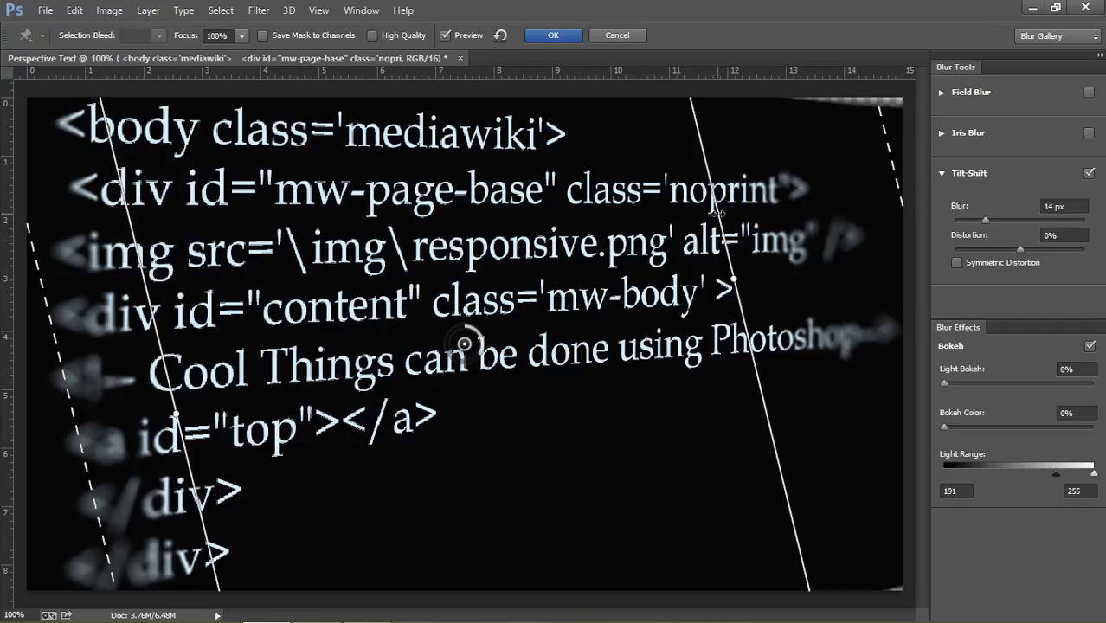
left_click_drag(718, 224, 714, 214)
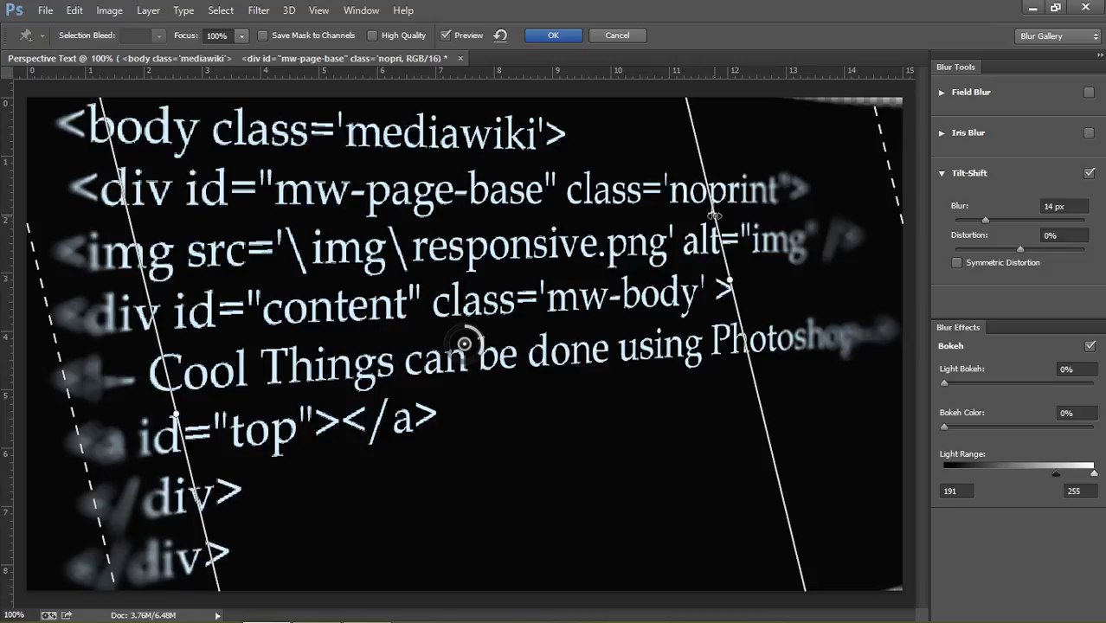
left_click_drag(715, 216, 702, 221)
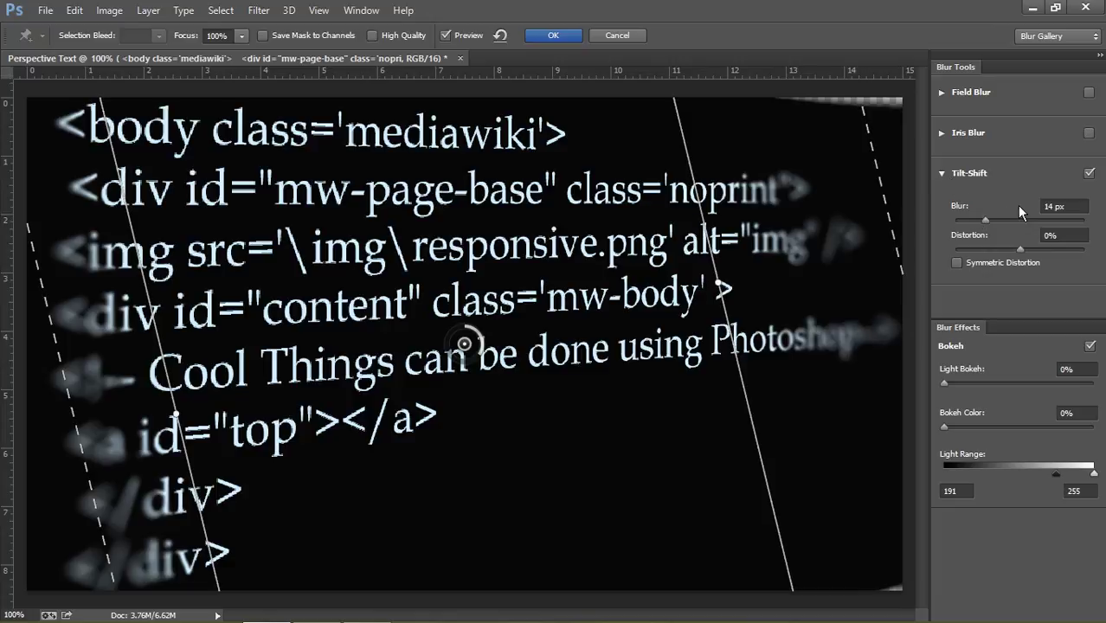
Set the Tilt-Shift Blur amount to 15 px and Distortion to 50%
left_click(1052, 206)
key("BackSpace")
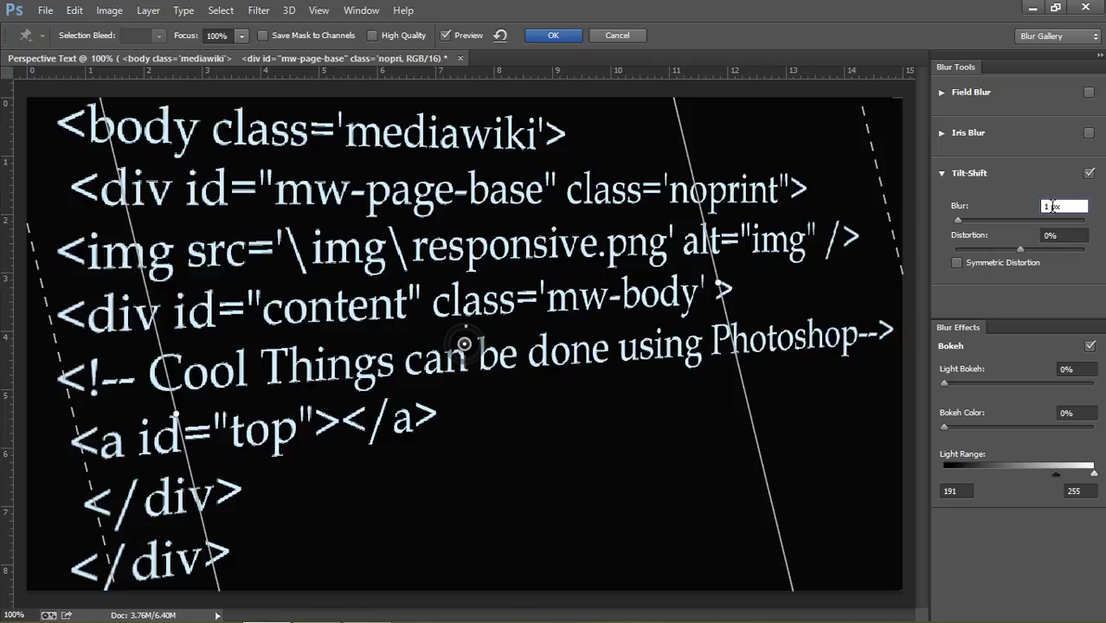
type("5")
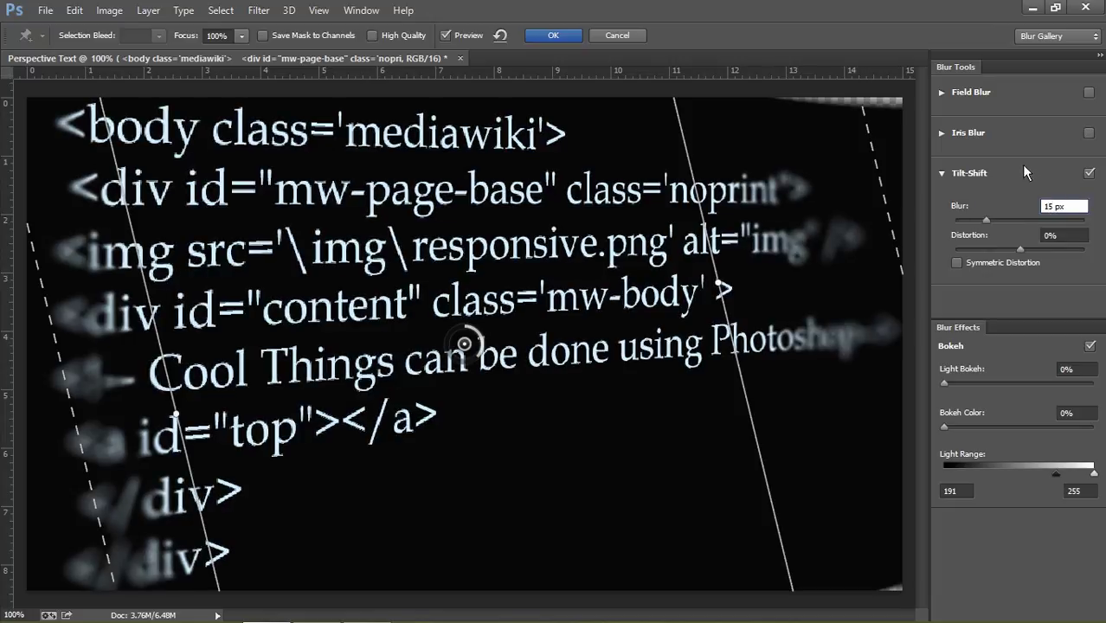
left_click_drag(1020, 249, 1003, 249)
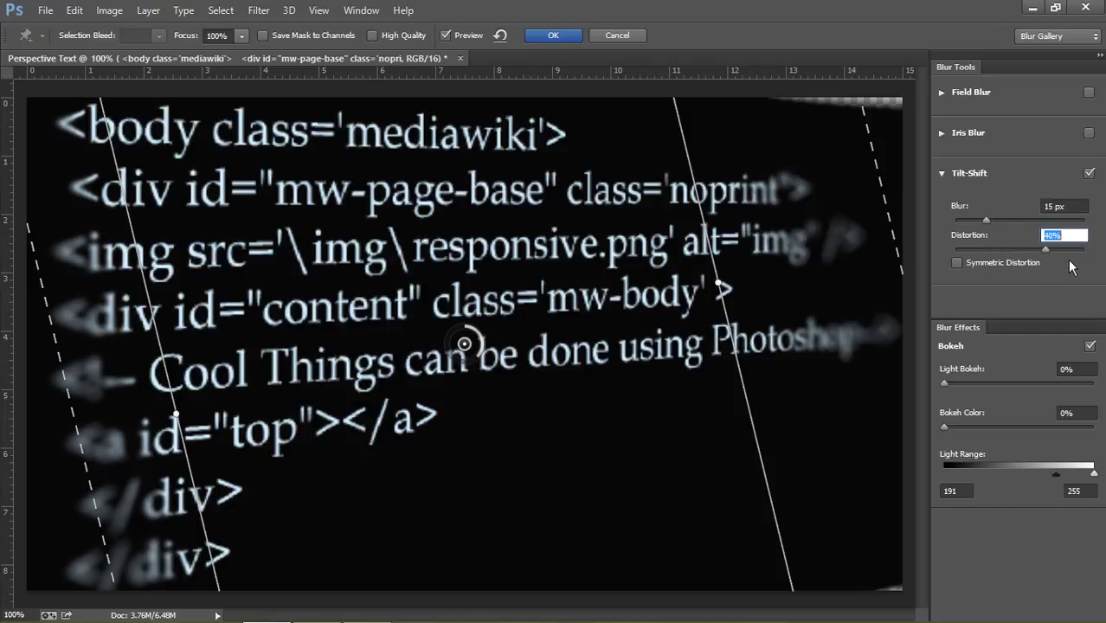
mouse_move(1043, 252)
left_mouse_down()
mouse_move(1066, 253)
mouse_move(1052, 257)
left_mouse_up()
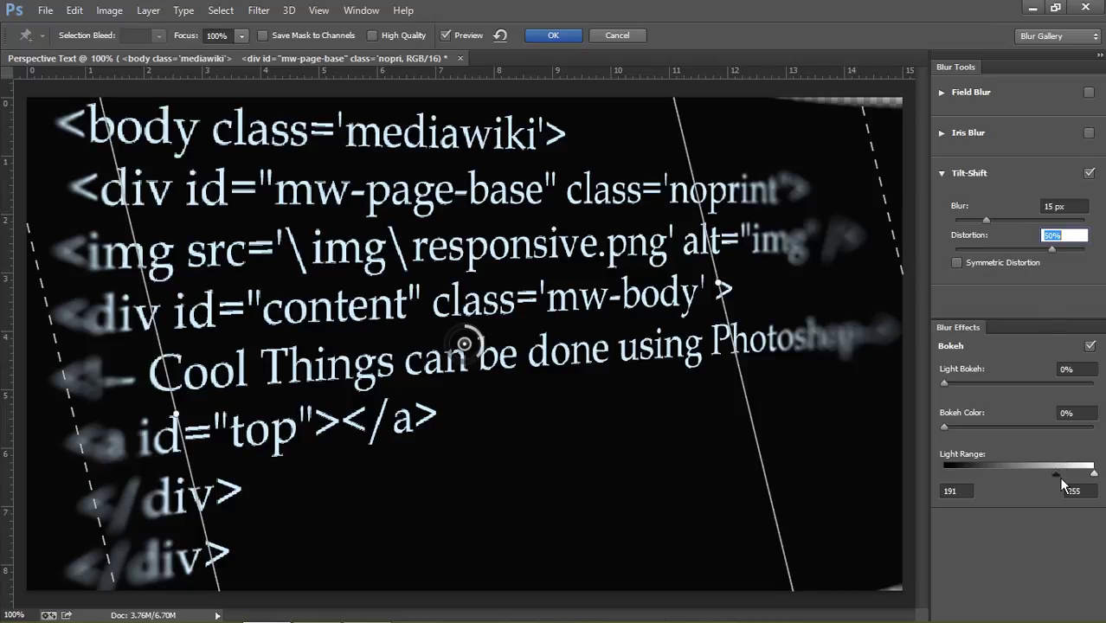
Lower the Light Range dark limit to 0 and raise Bokeh Color to 35%
left_click_drag(1057, 475, 1006, 474)
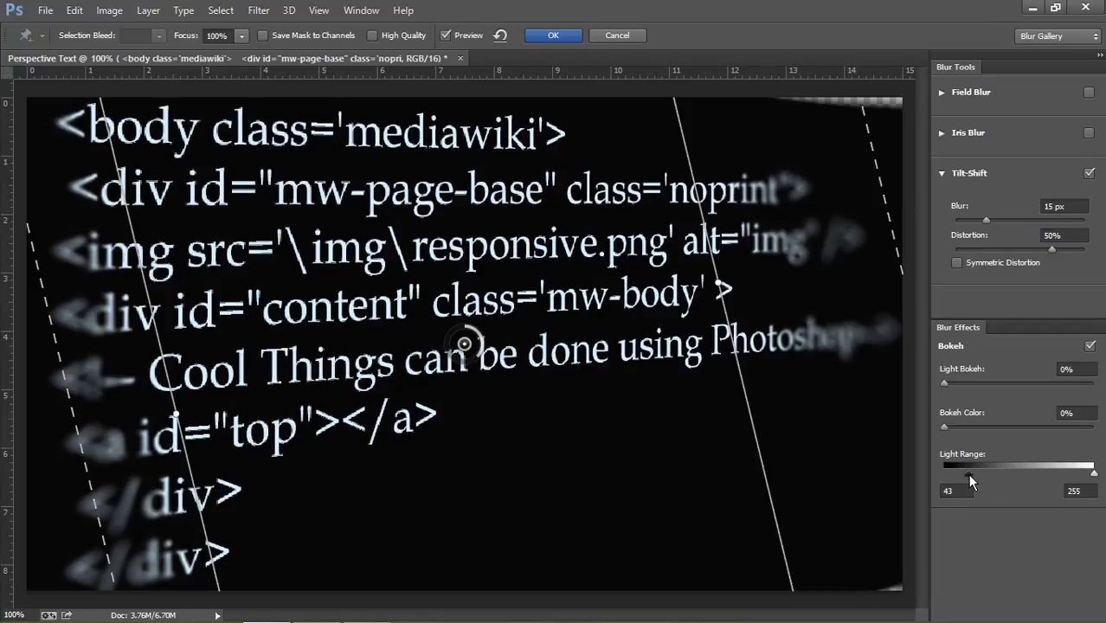
left_click_drag(969, 475, 937, 472)
left_click_drag(949, 428, 994, 424)
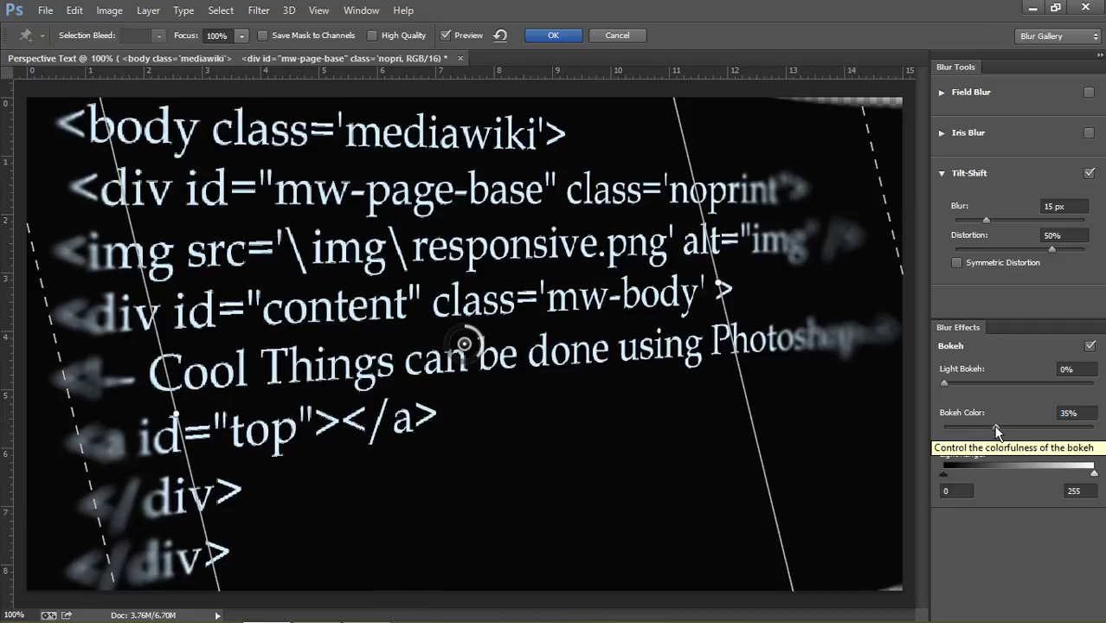
Hide the tilt-shift overlay and toggle the Iris Blur and Field Blur options
left_click(940, 171)
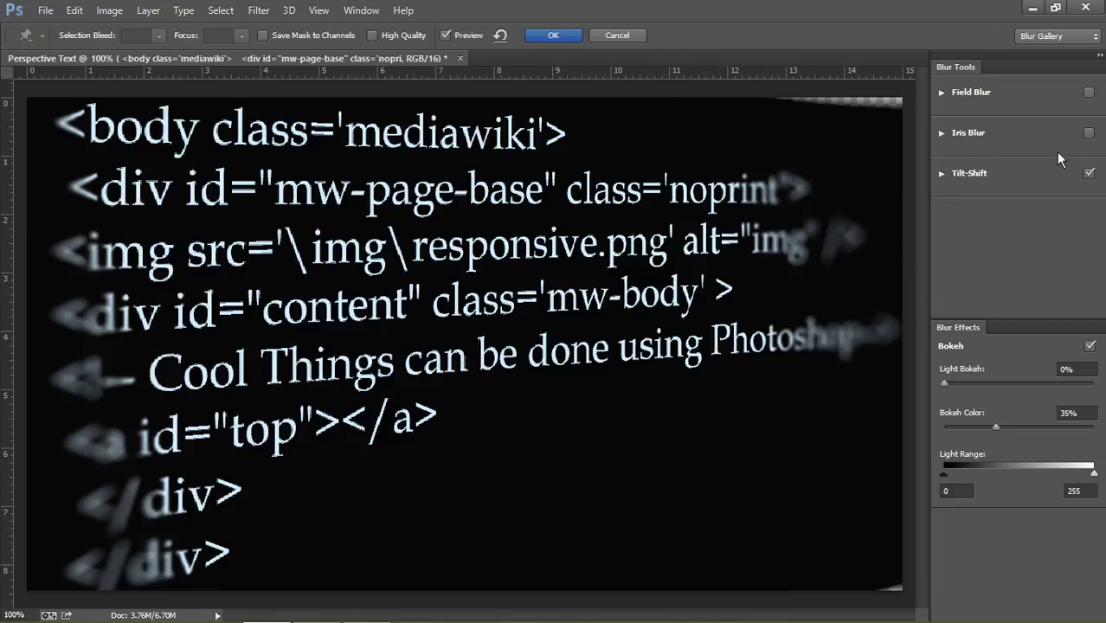
left_click(1089, 134)
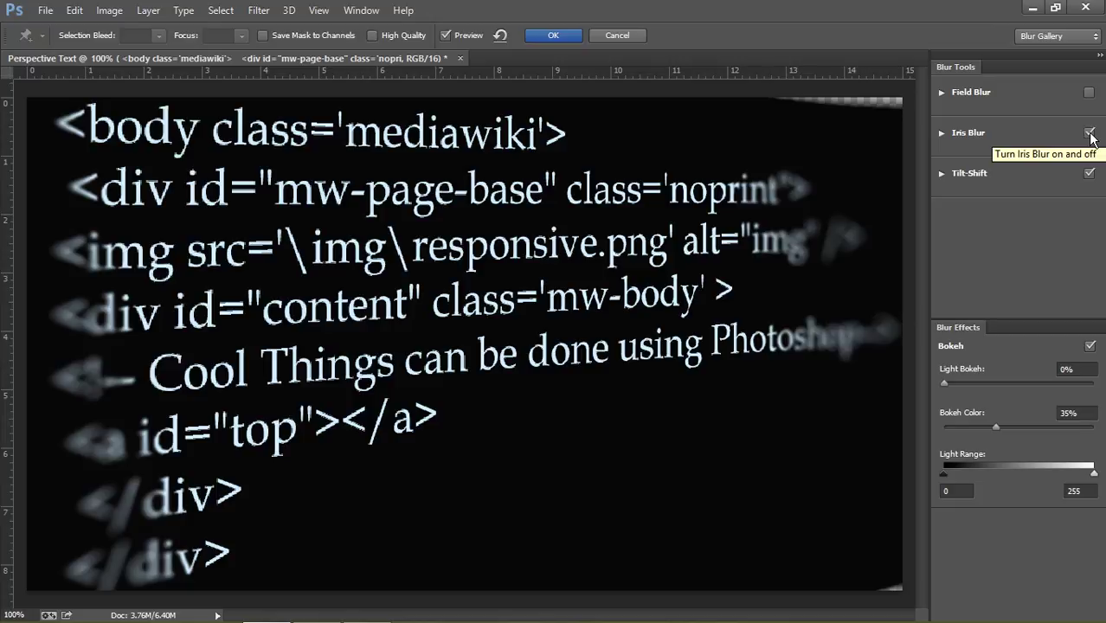
left_click(1089, 134)
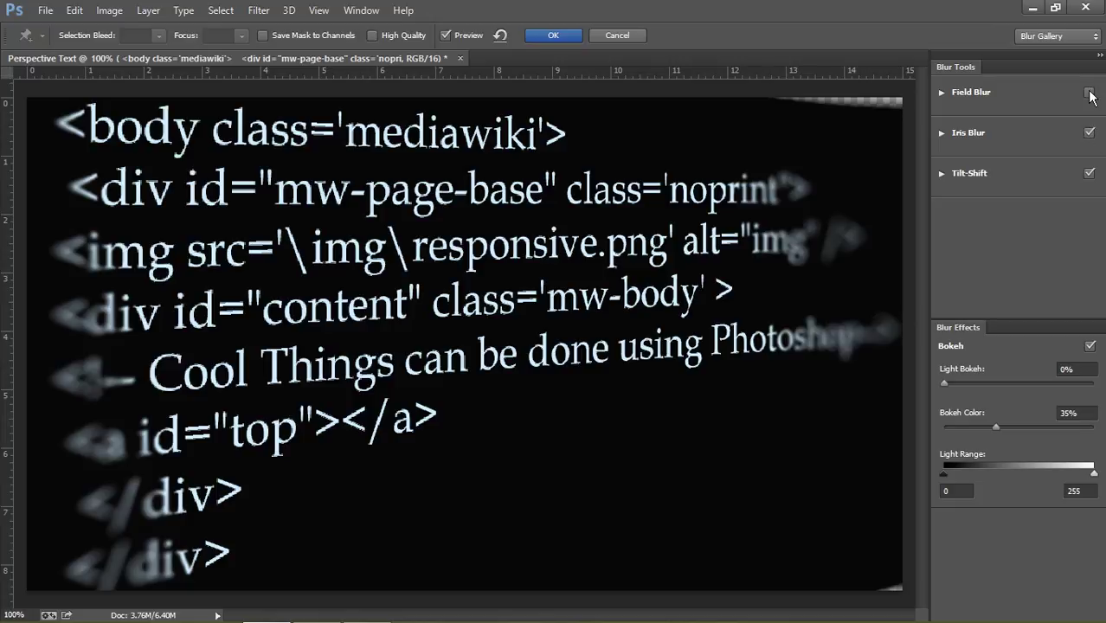
left_click(1090, 93)
Commit the tilt-shift blur and zoom the view to Fit on Screen
left_click(532, 35)
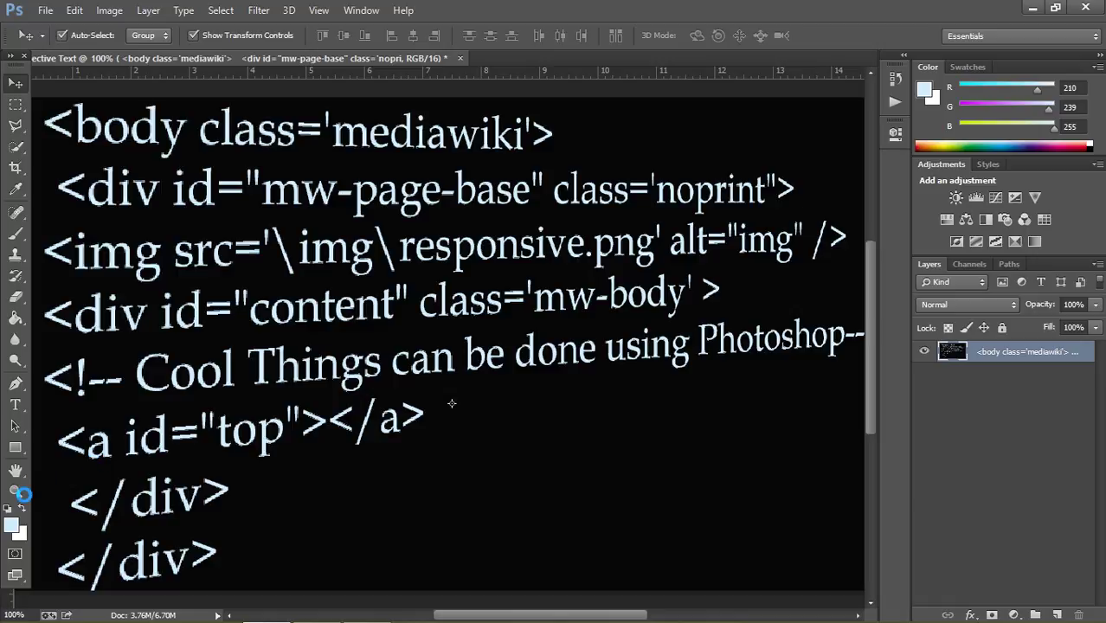
left_click(16, 491)
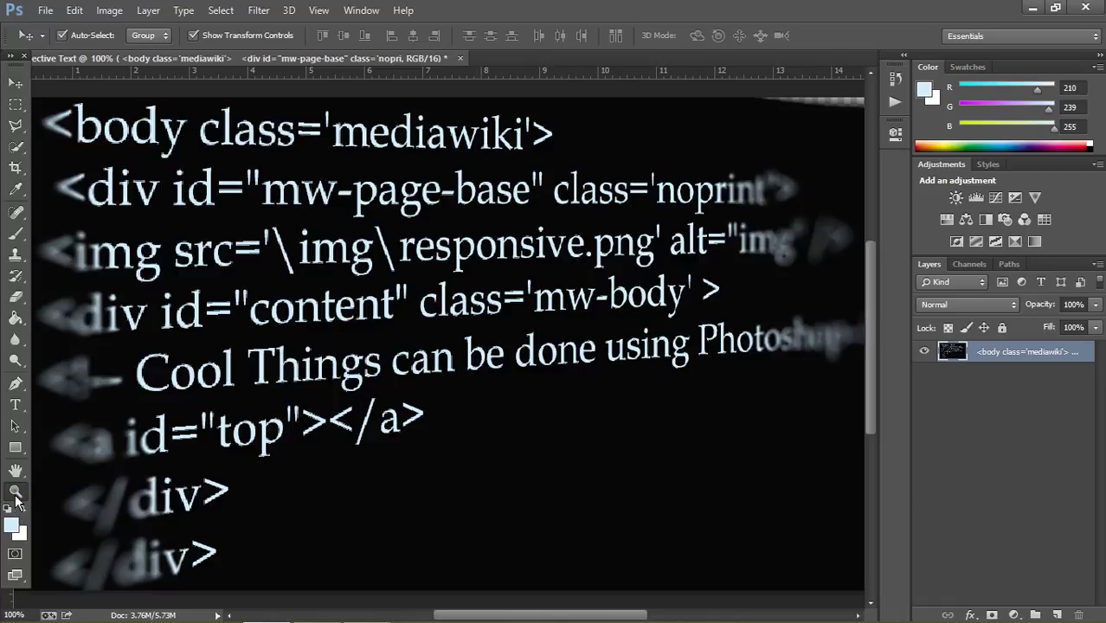
right_click(220, 412)
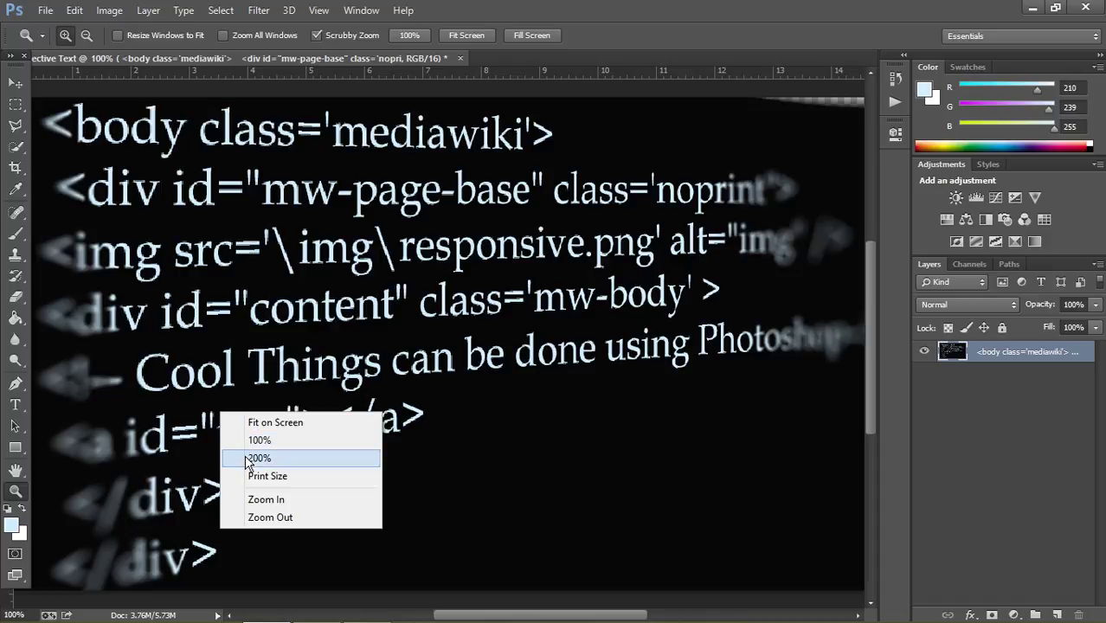
left_click(271, 518)
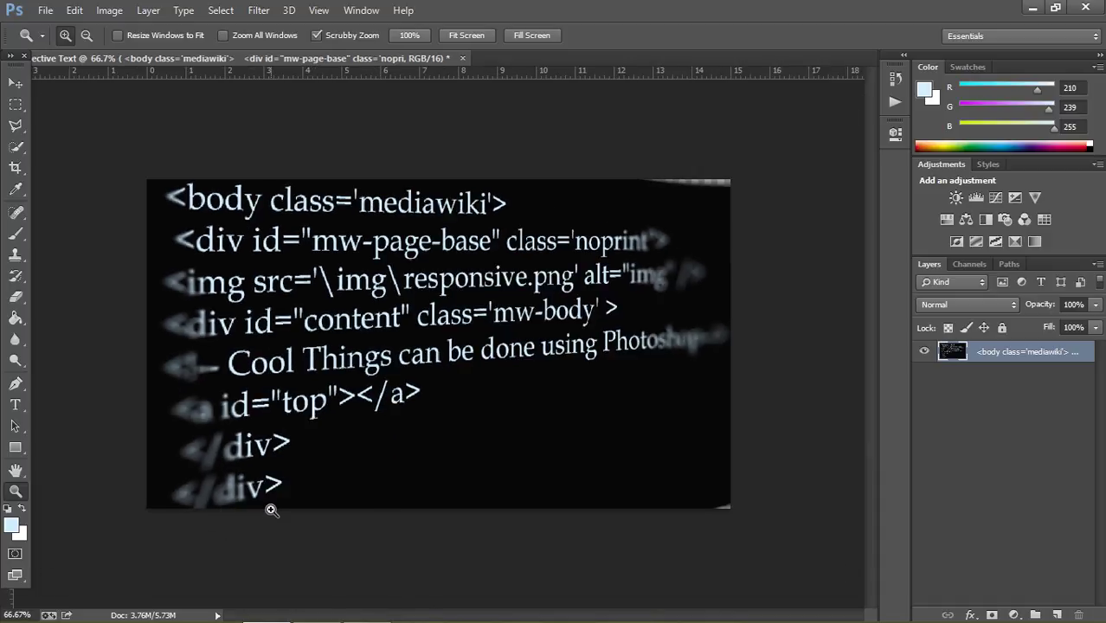
right_click(312, 415)
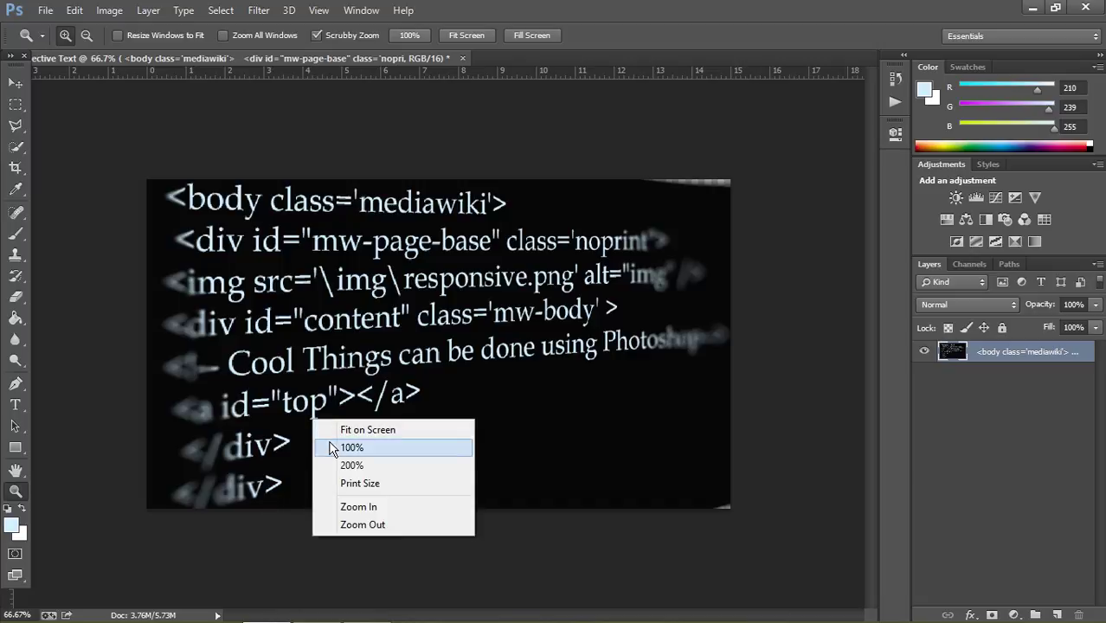
left_click(338, 431)
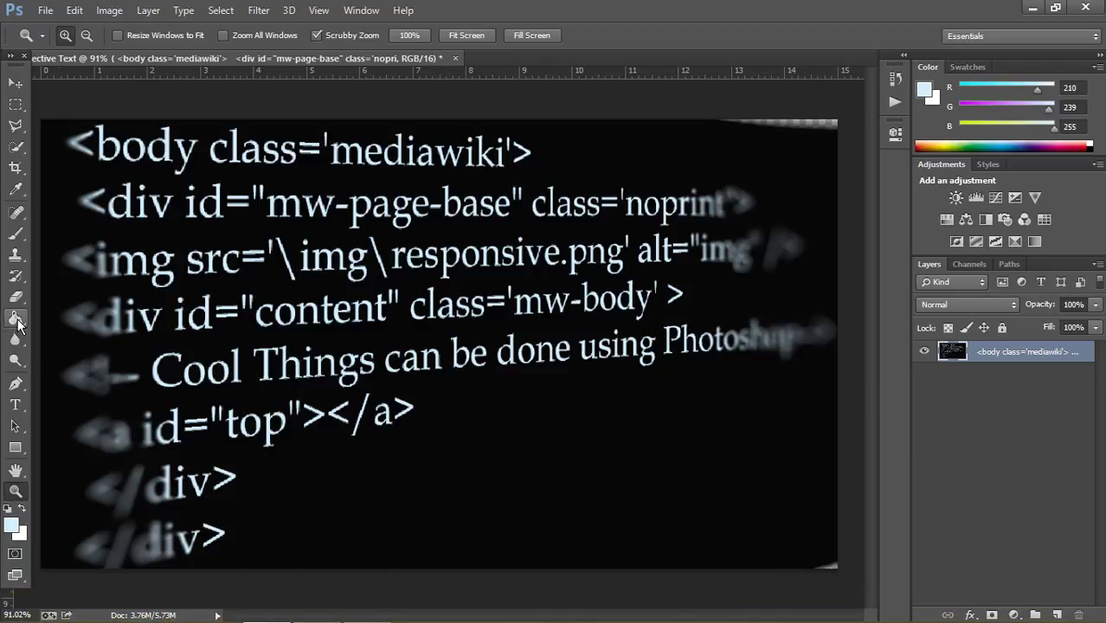
Soften the ragged top edge with a smaller Blur tool brush
left_click(16, 341)
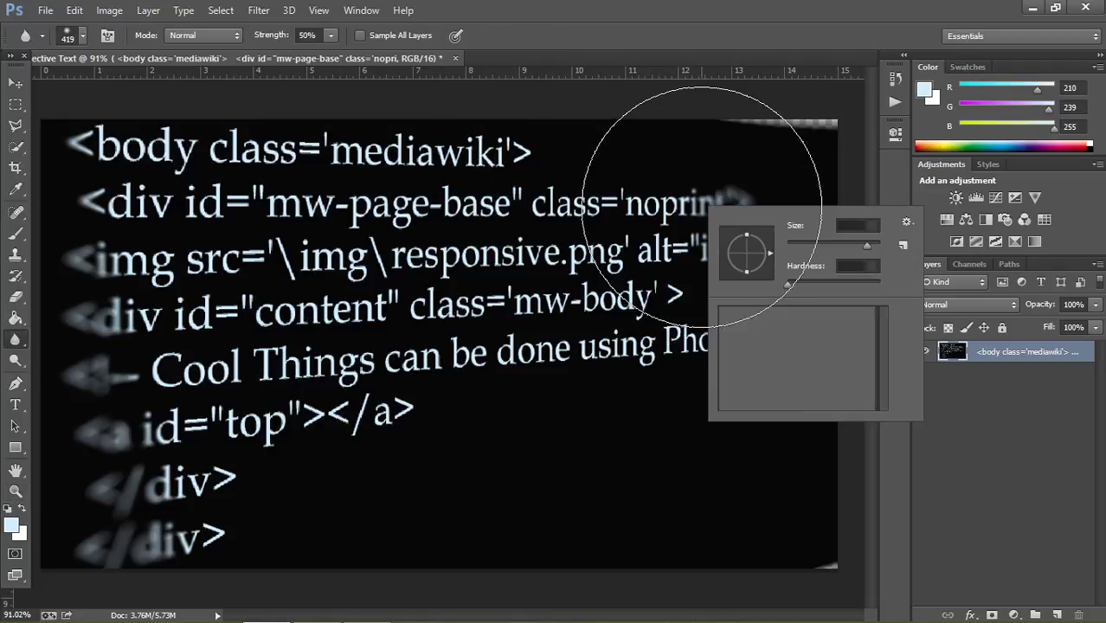
right_click(752, 215)
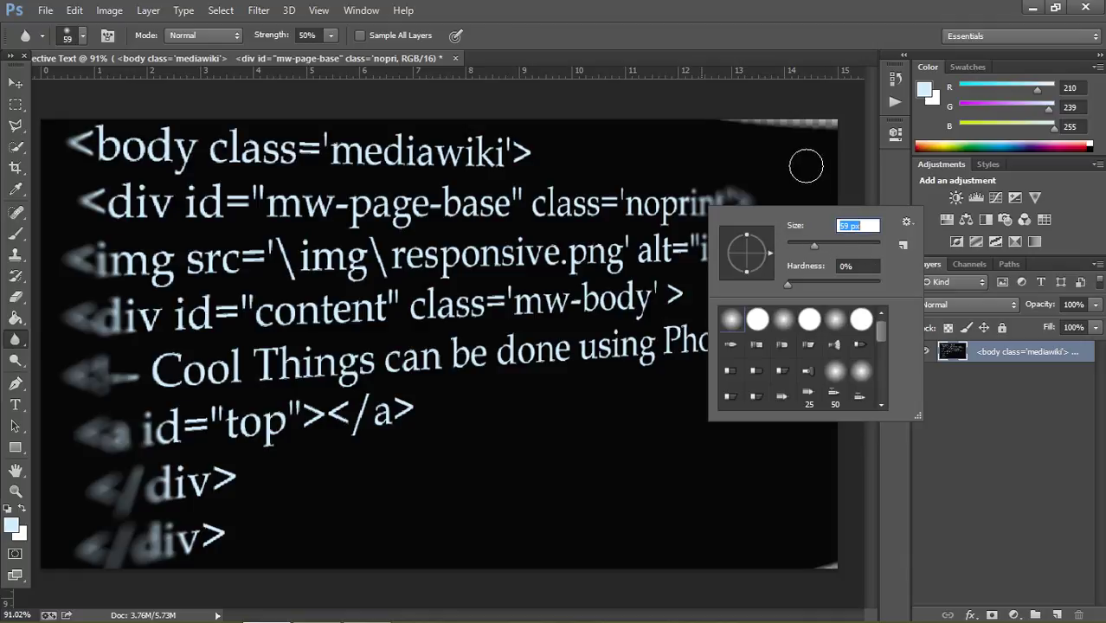
left_click(749, 120)
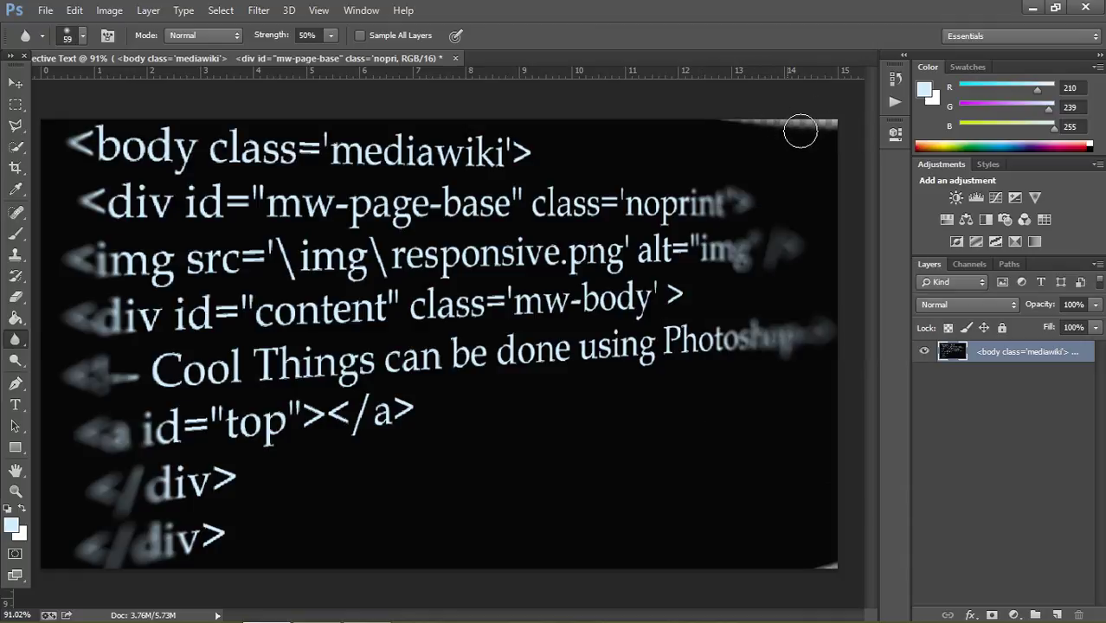
left_click_drag(786, 128, 780, 136)
Smear the grey top-right strip with a 66 px Smudge brush
right_click(21, 347)
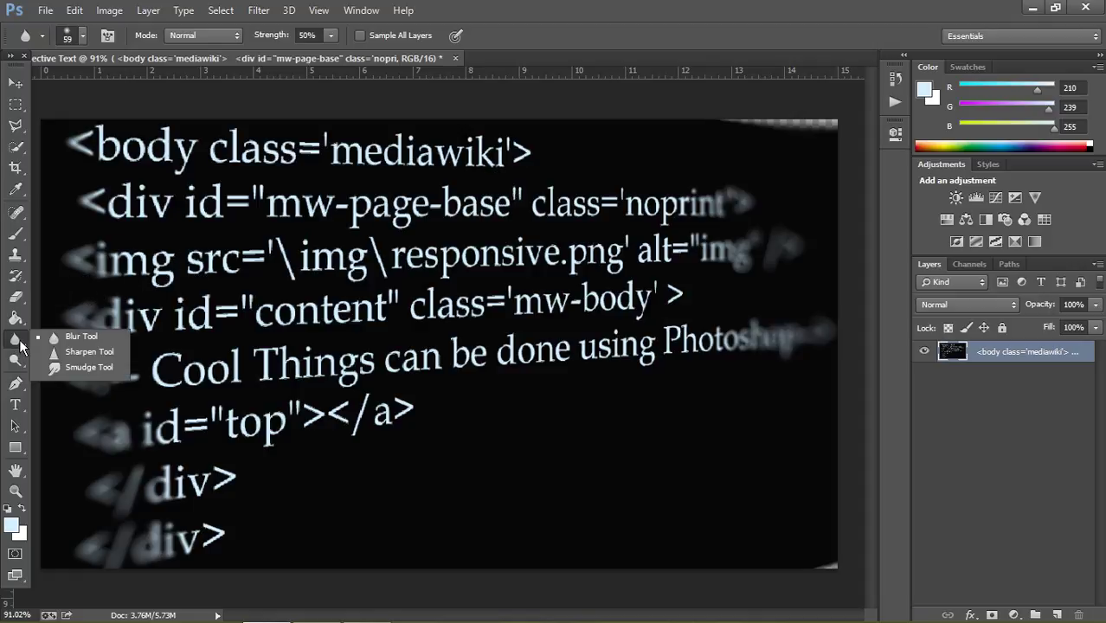
left_click(87, 367)
right_click(720, 144)
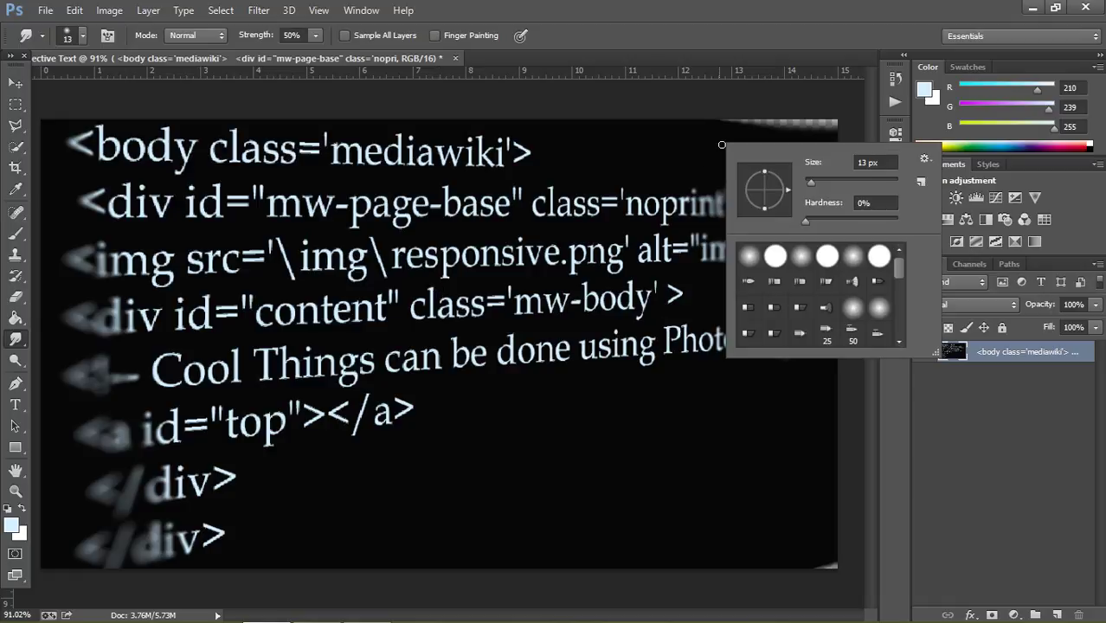
left_click_drag(811, 183, 836, 182)
left_click(767, 100)
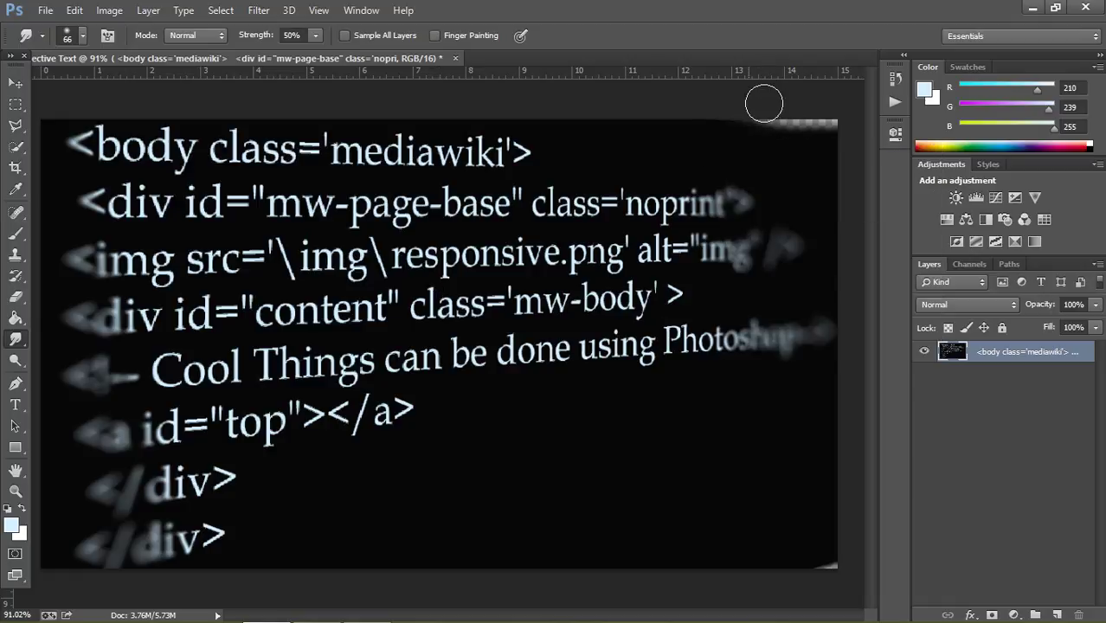
mouse_move(745, 131)
left_mouse_down()
mouse_move(824, 123)
mouse_move(781, 136)
mouse_move(836, 119)
left_mouse_up()
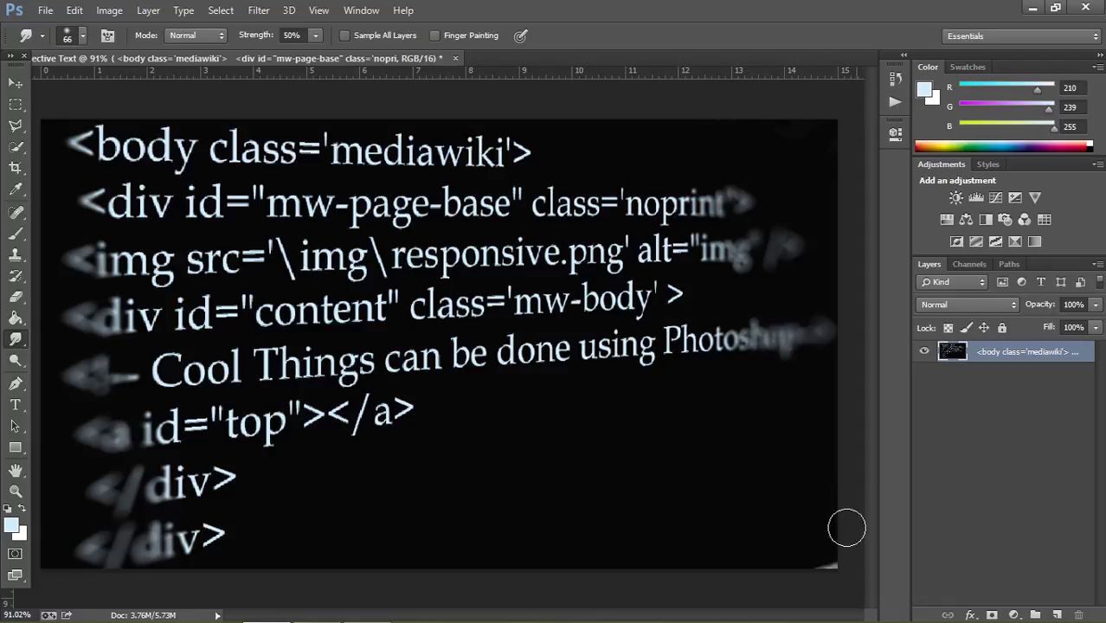
Smudge the end of the word 'Photoshop' into a blur
right_click(769, 451)
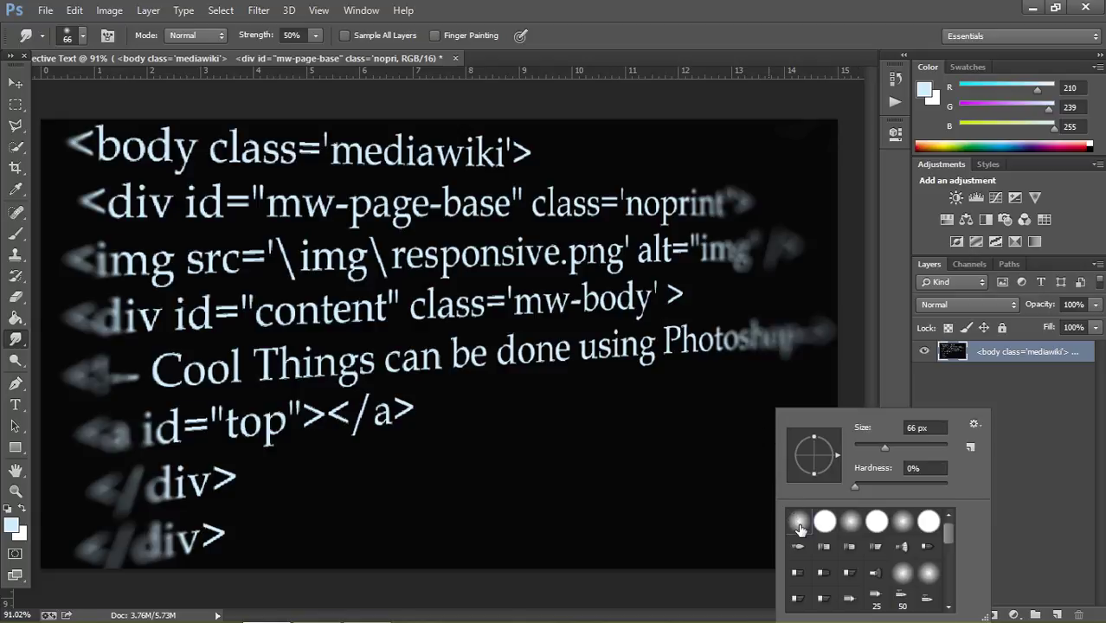
left_click(797, 381)
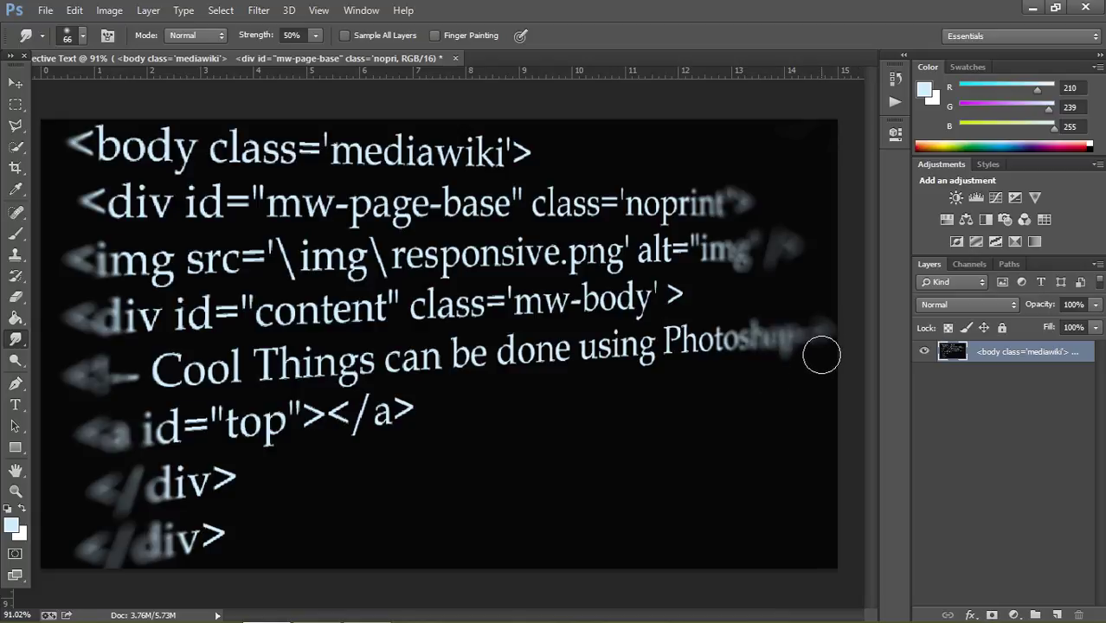
mouse_move(822, 354)
left_mouse_down()
mouse_move(759, 323)
mouse_move(764, 346)
mouse_move(761, 335)
left_mouse_up()
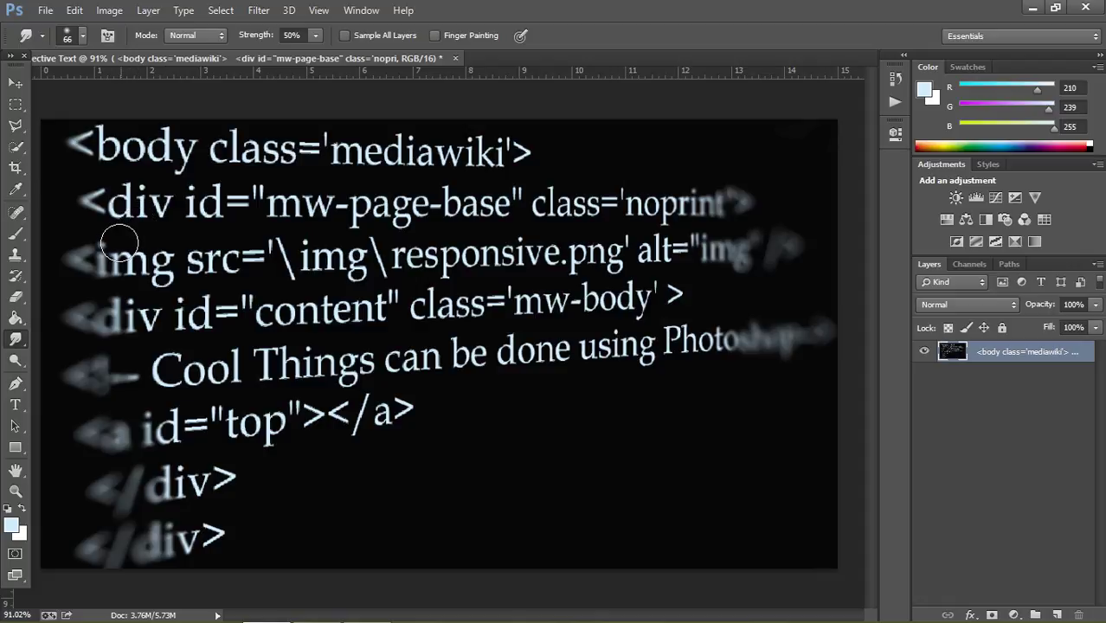
left_click(16, 167)
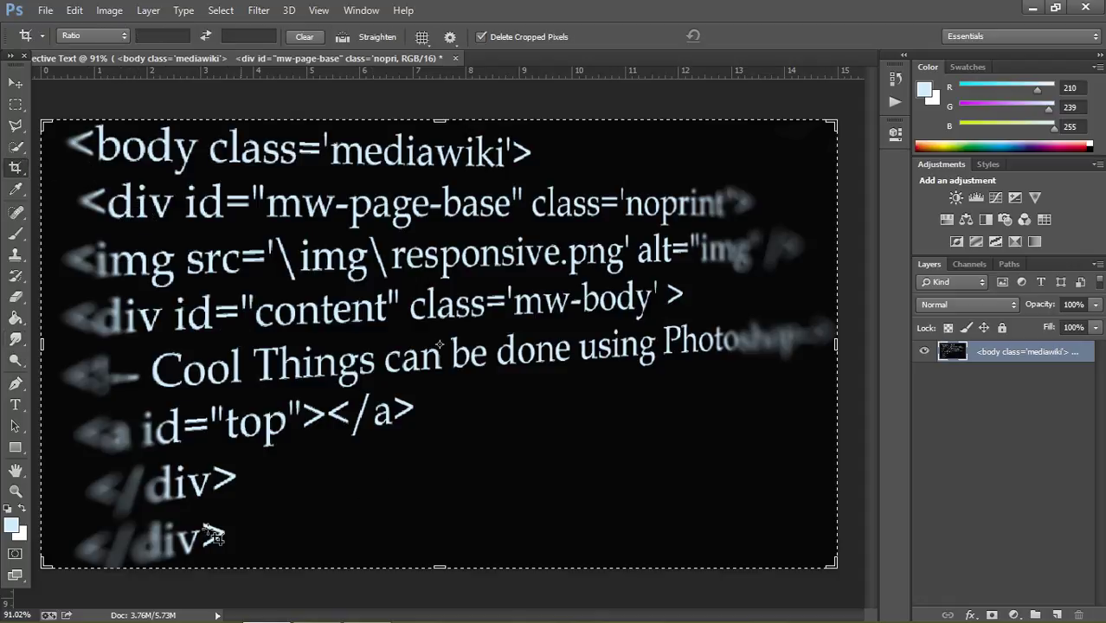
left_click_drag(46, 561, 47, 562)
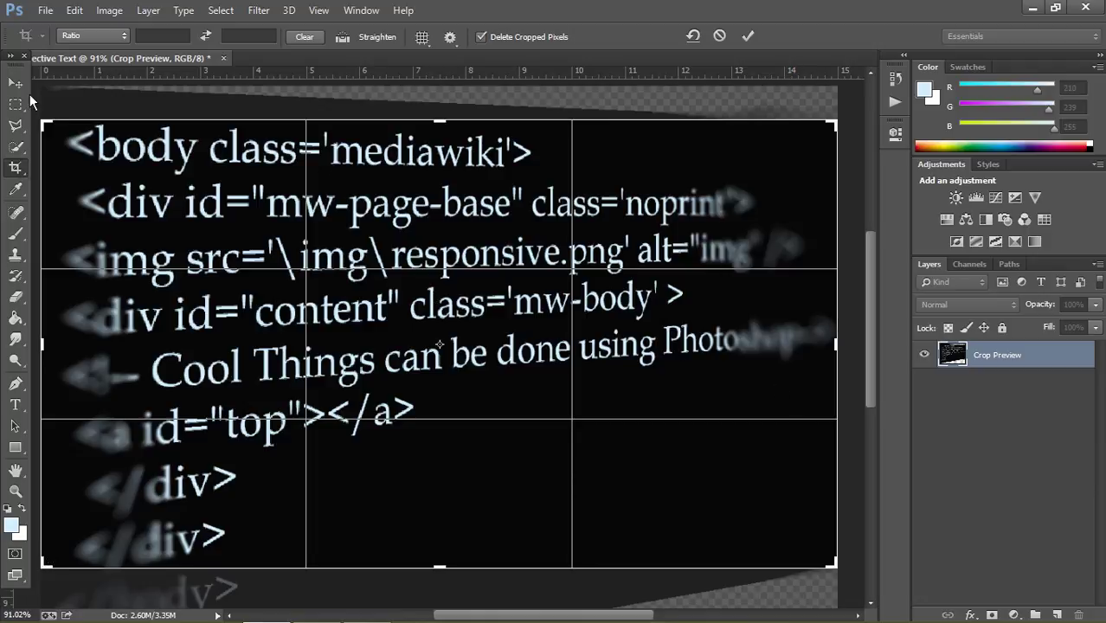
left_click(18, 85)
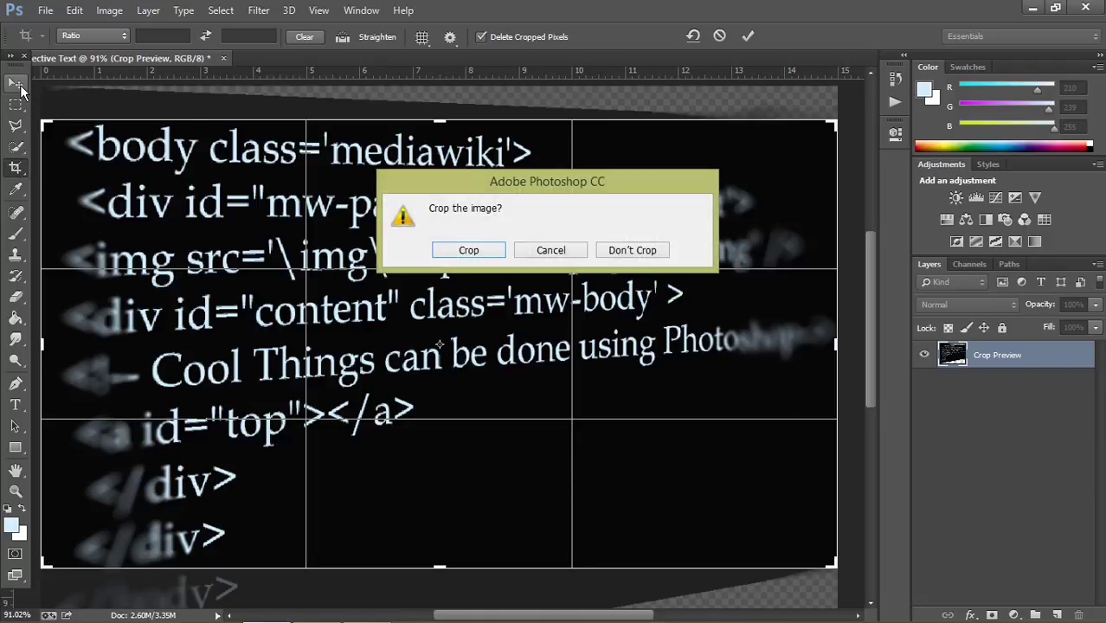
left_click(618, 250)
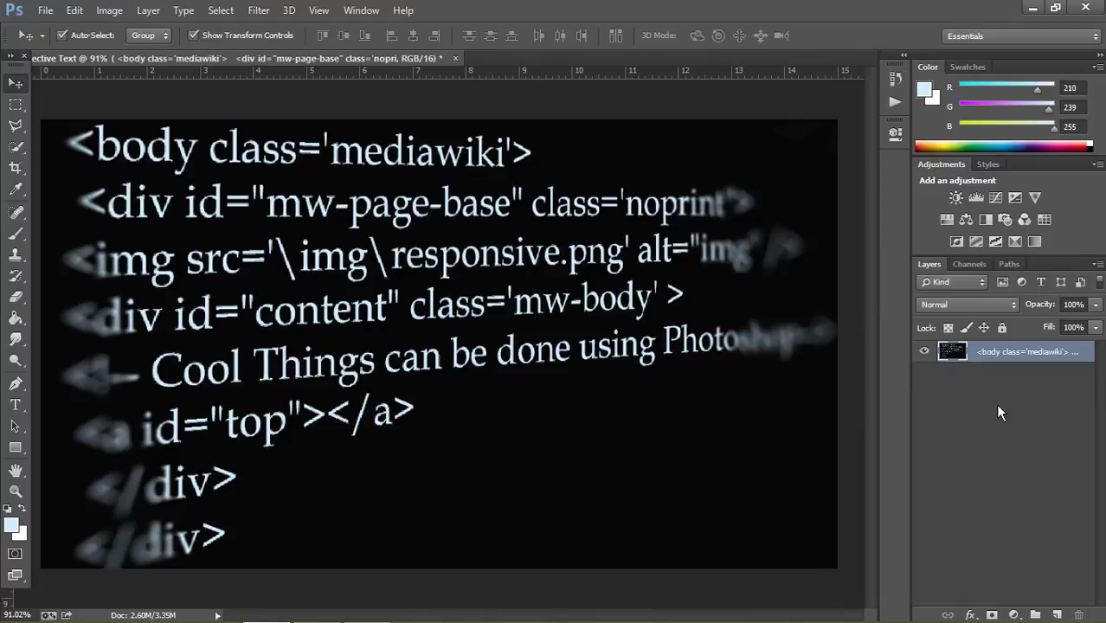
left_click(997, 404)
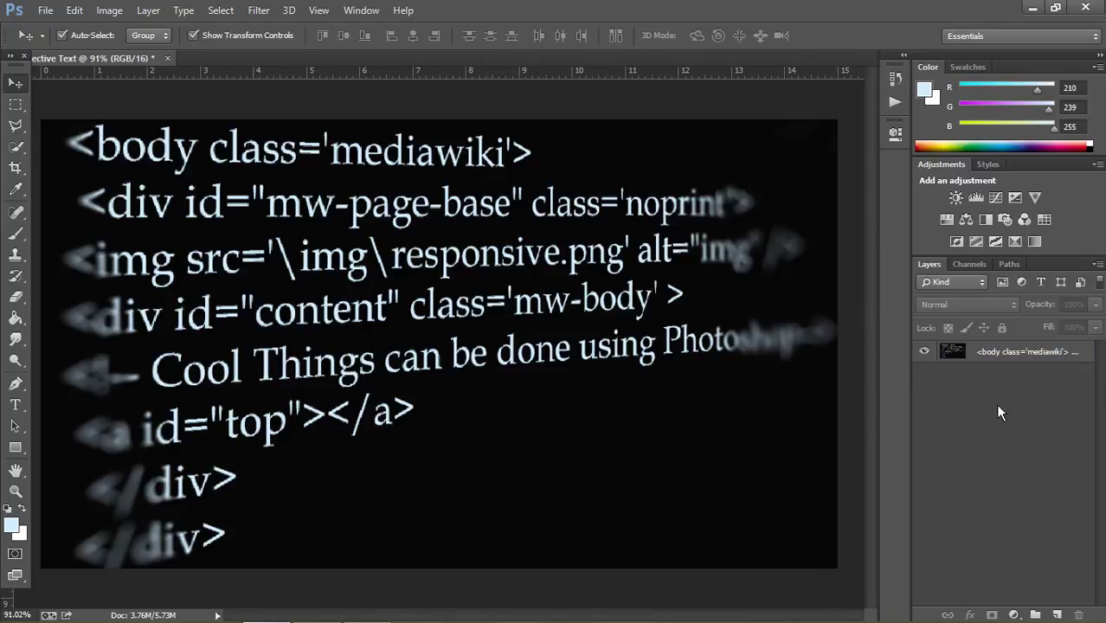
left_click(745, 421)
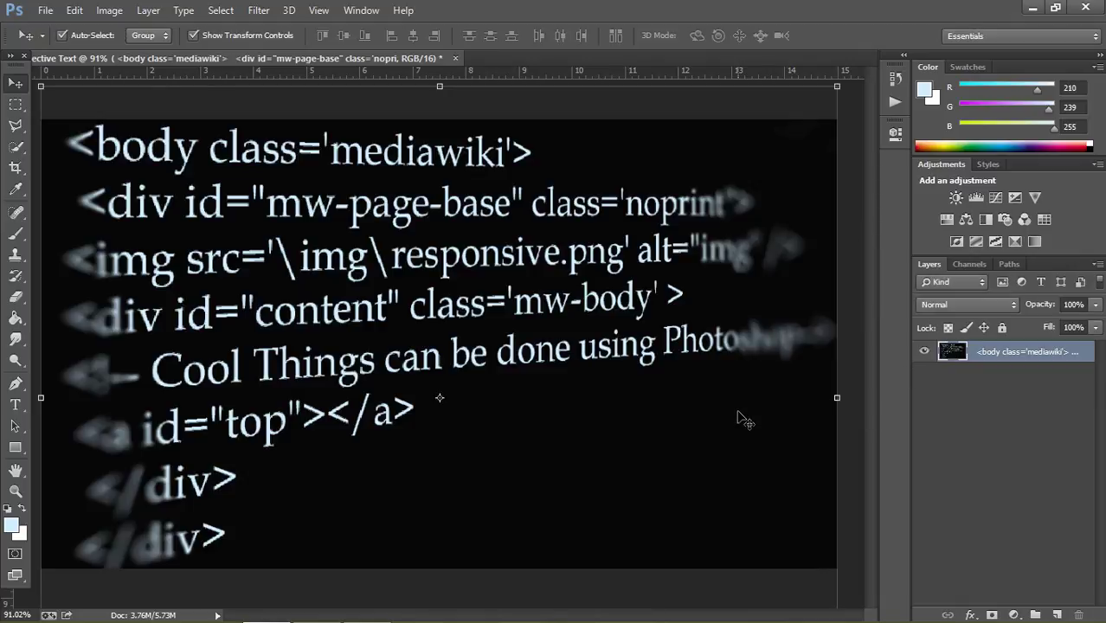
right_click(738, 412)
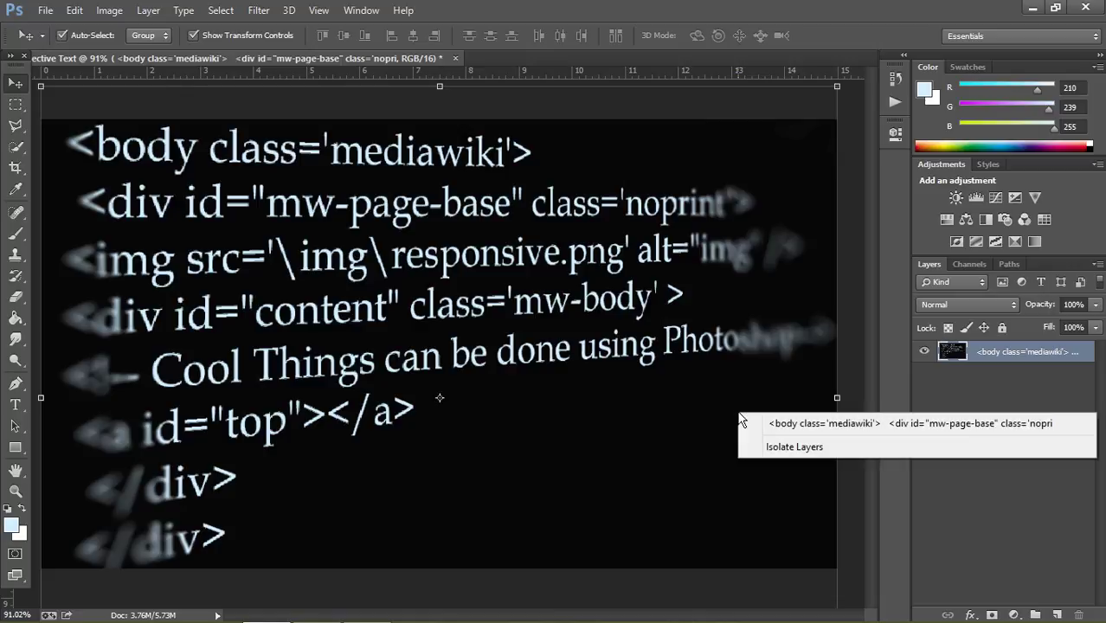
left_click(931, 538)
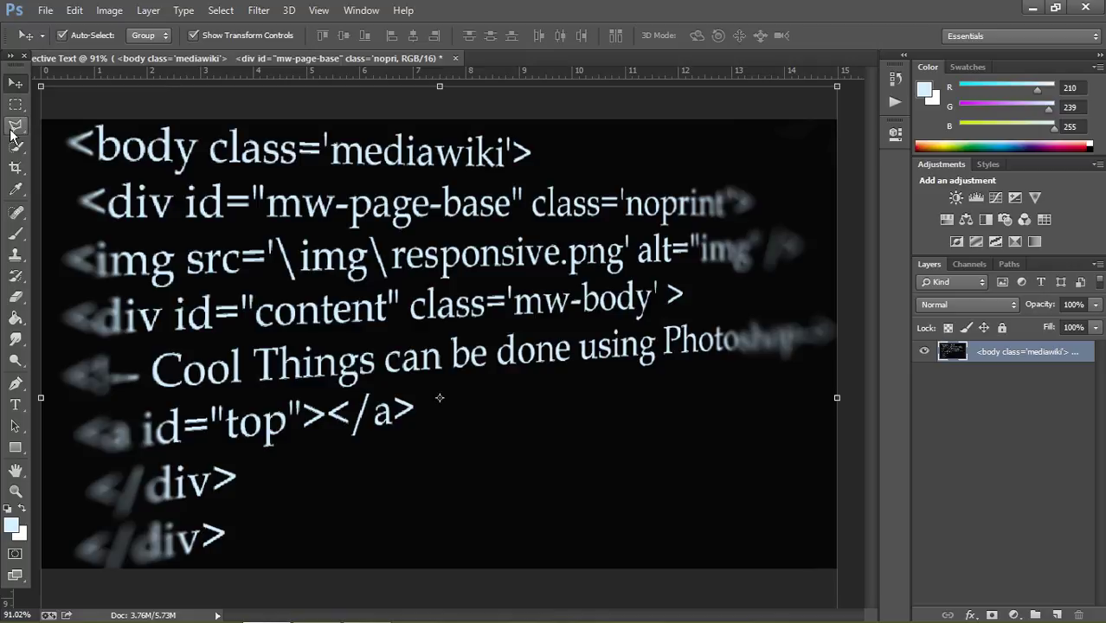
left_click(14, 168)
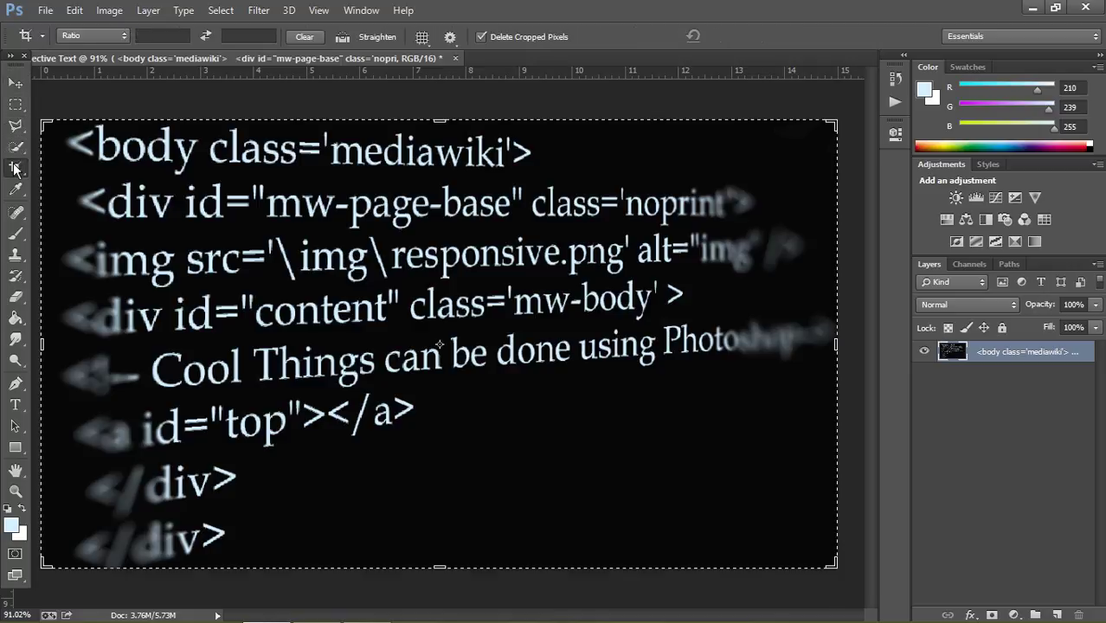
Crop from the first code line, keeping the crop box's own size and resolution
right_click(288, 247)
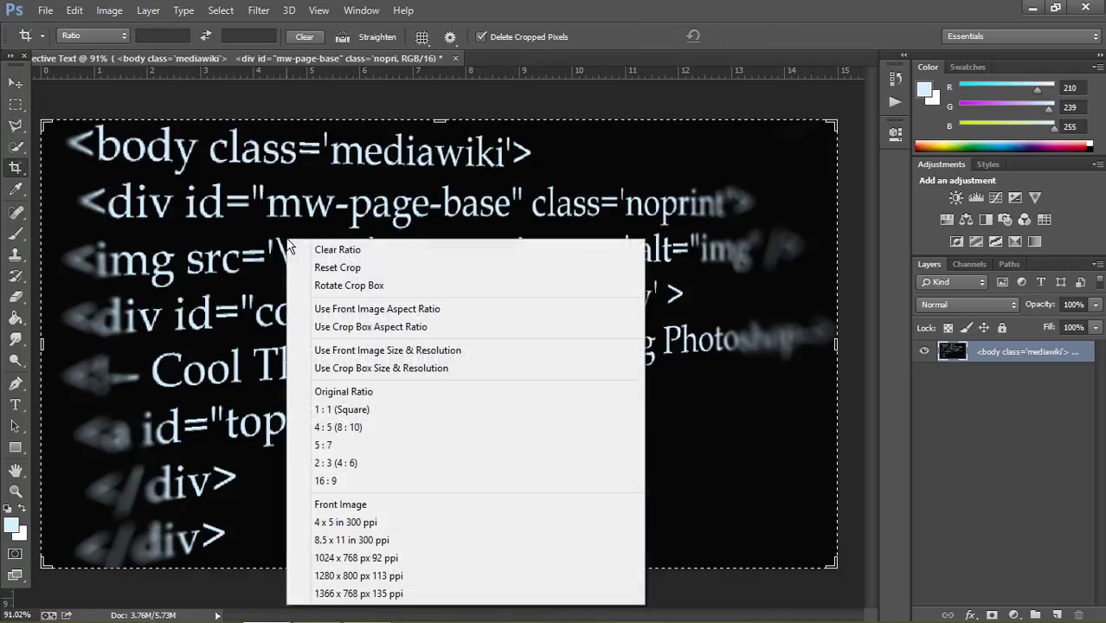
left_click(248, 271)
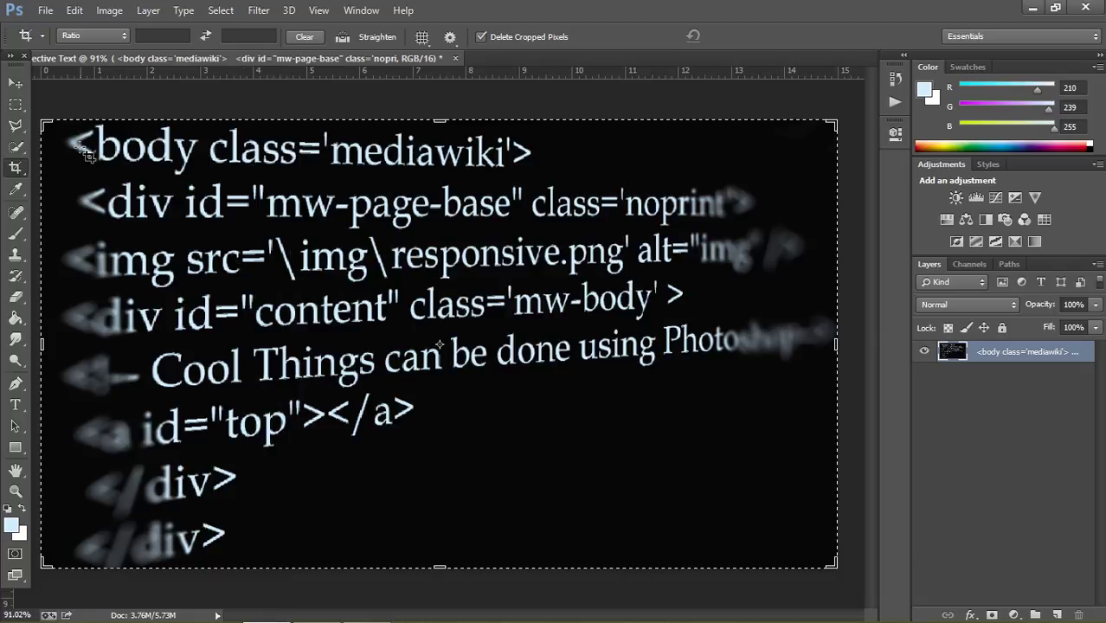
mouse_move(69, 132)
left_mouse_down()
mouse_move(97, 165)
mouse_move(348, 344)
mouse_move(420, 346)
mouse_move(629, 506)
mouse_move(796, 507)
left_mouse_up()
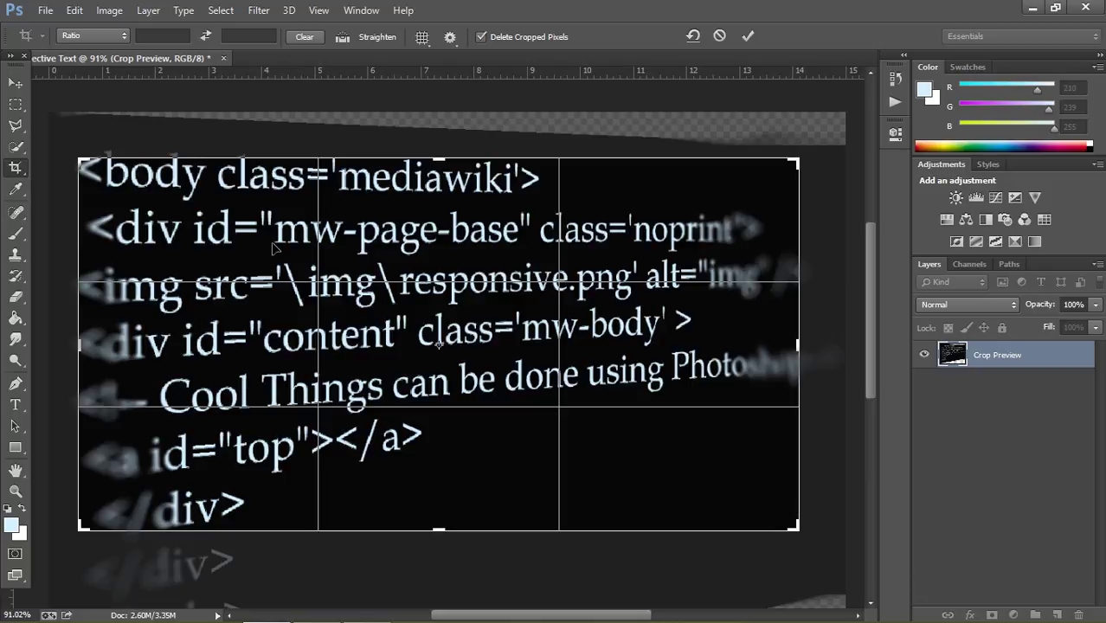
right_click(198, 251)
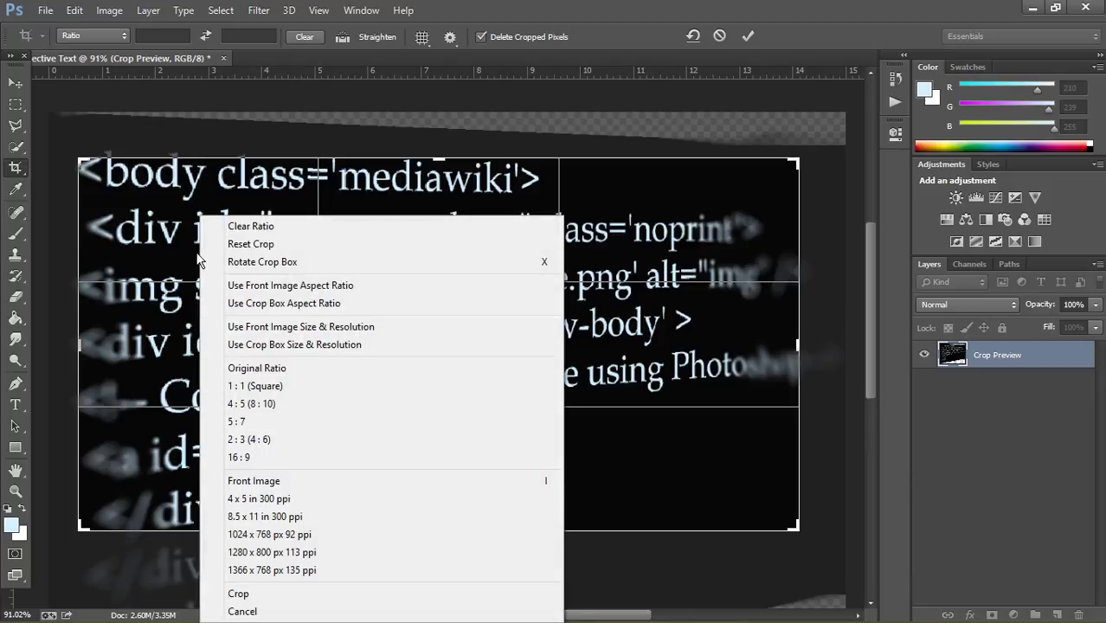
left_click(295, 345)
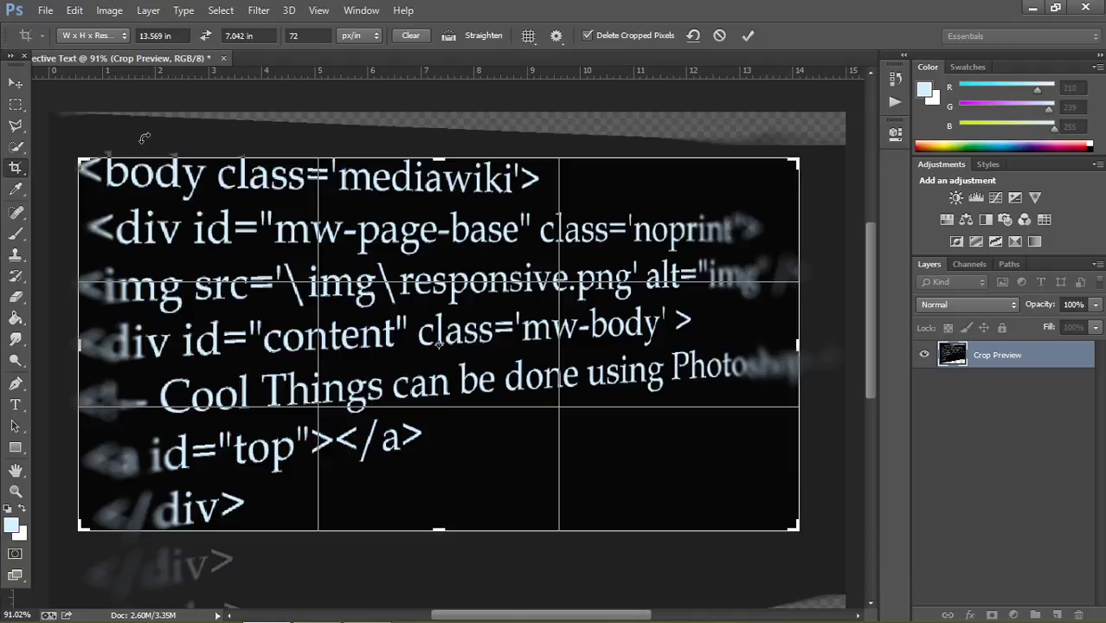
left_click(15, 82)
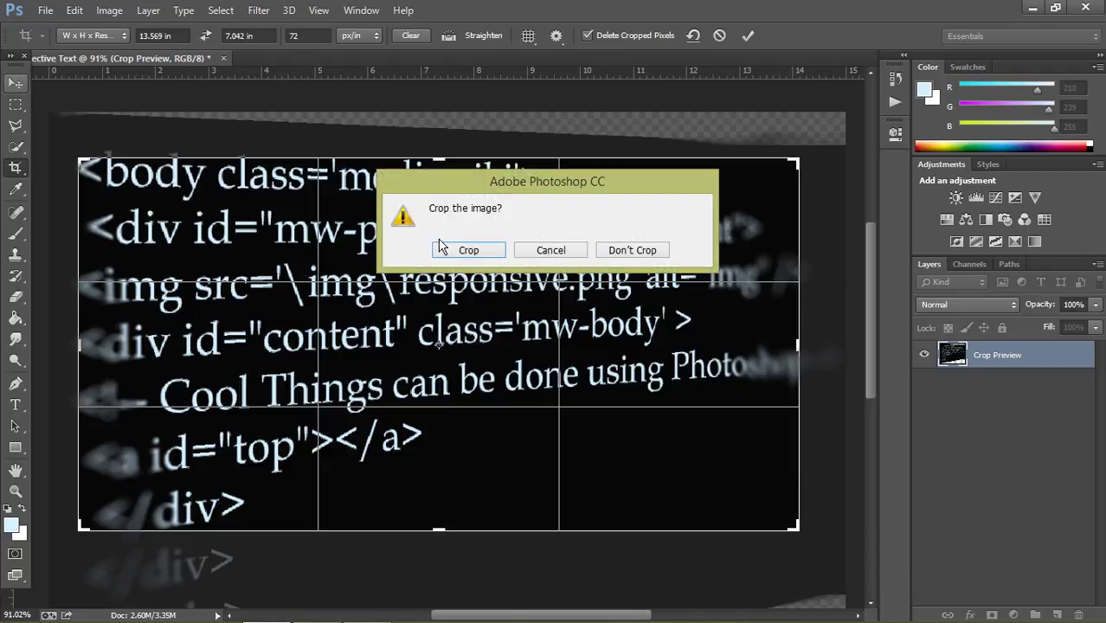
left_click(443, 249)
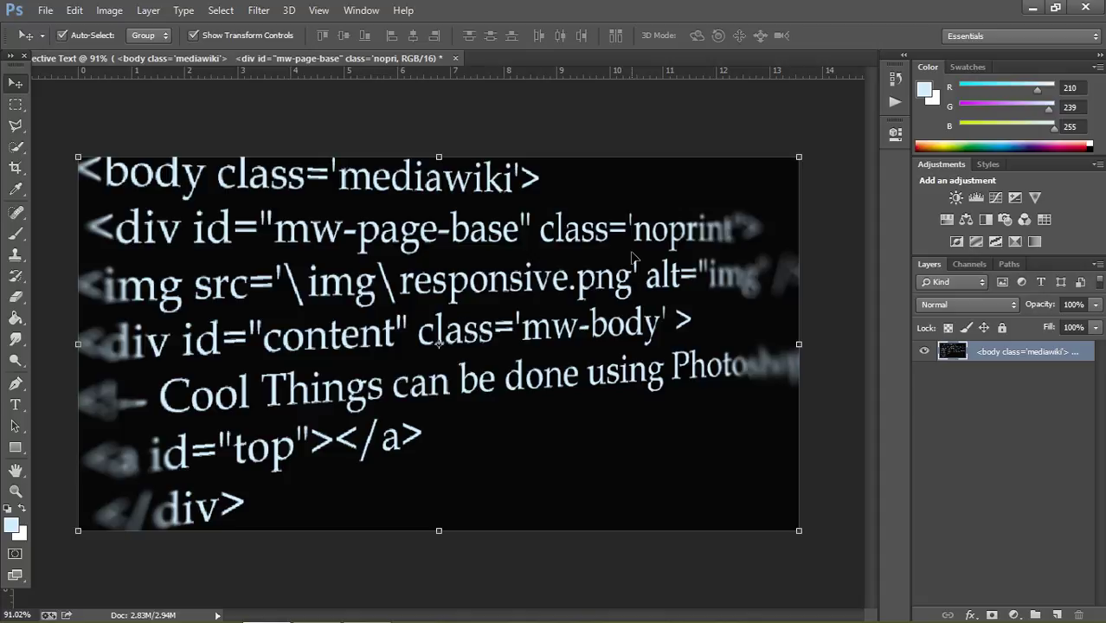
Set the pasteboard surround to a custom near-black #080808 sampled from the canvas
left_click(952, 400)
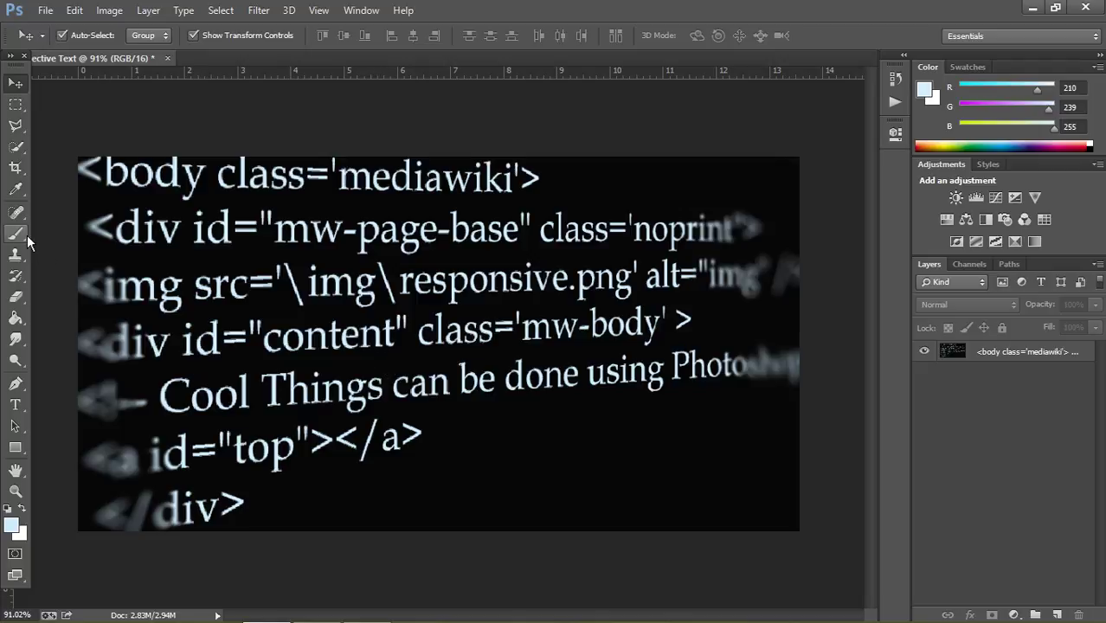
right_click(56, 212)
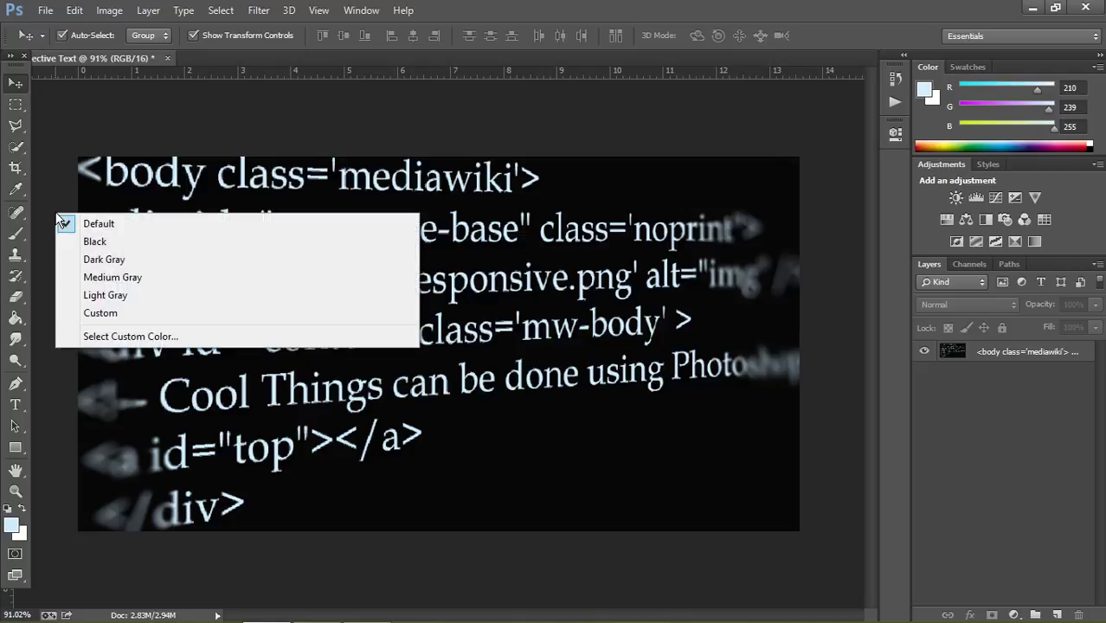
left_click(104, 335)
left_click(370, 471)
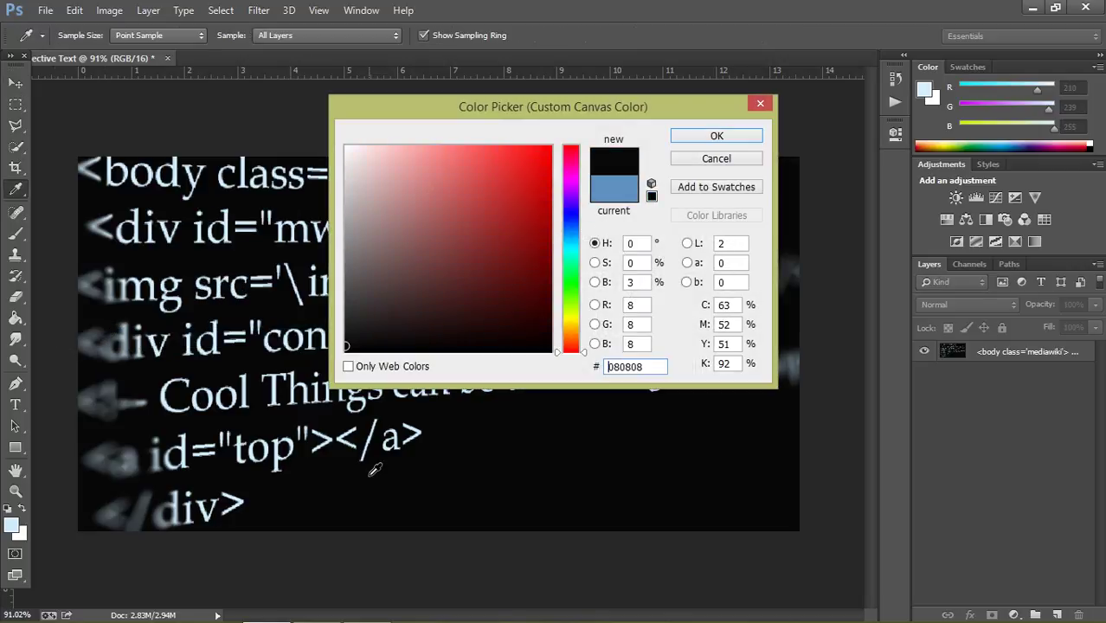
left_click(679, 136)
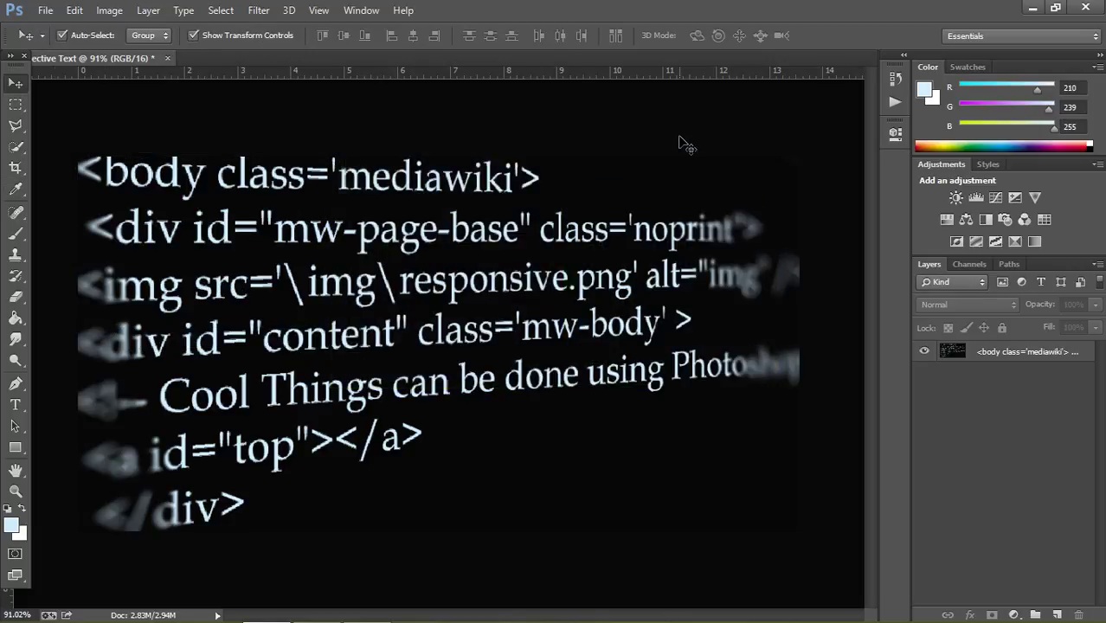
Switch to Full Screen Mode, suppressing the notice from appearing again
left_click(318, 12)
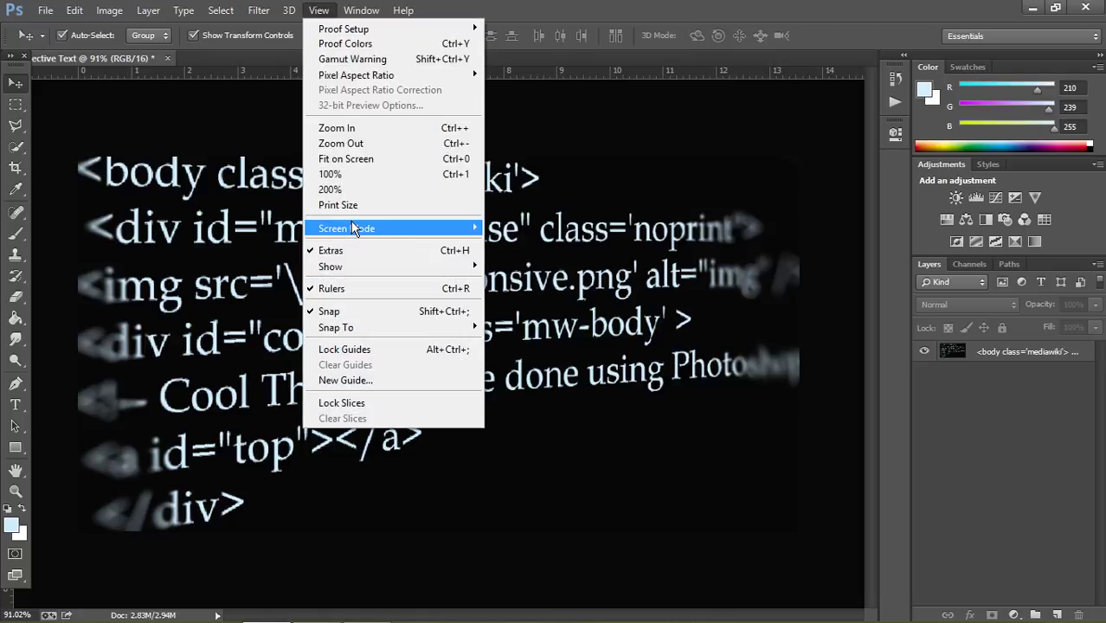
mouse_move(347, 228)
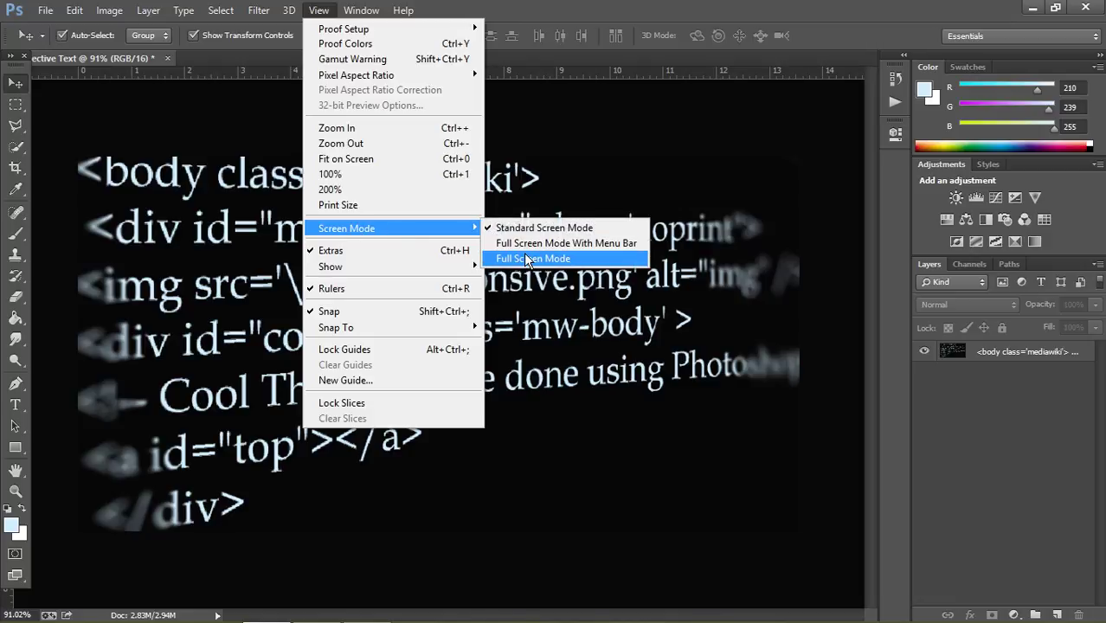
left_click(528, 262)
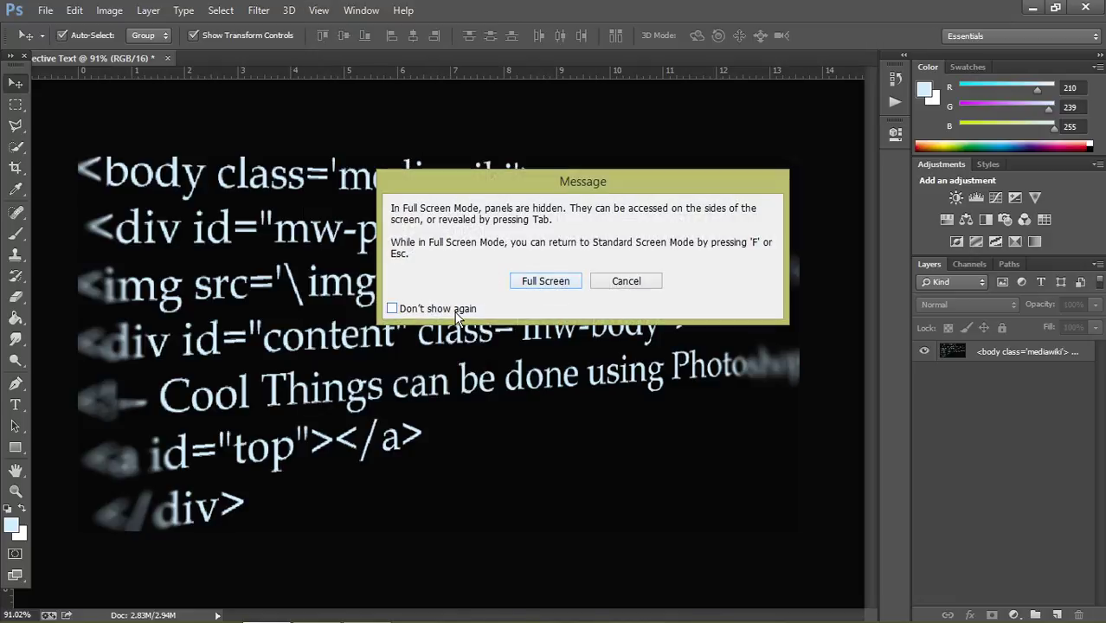
left_click(457, 311)
left_click(535, 282)
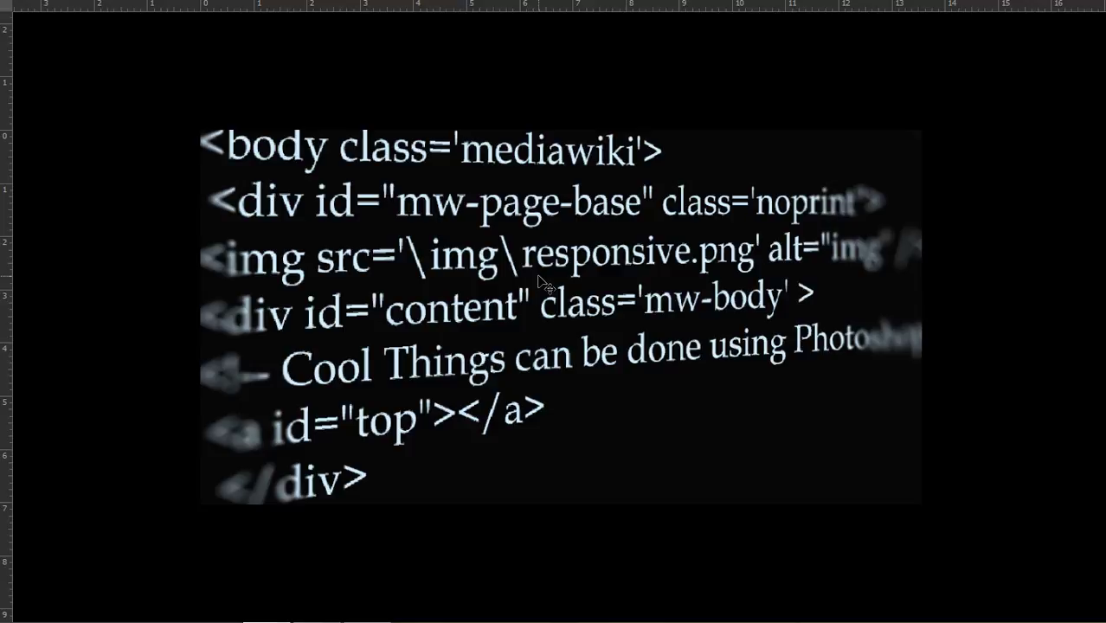